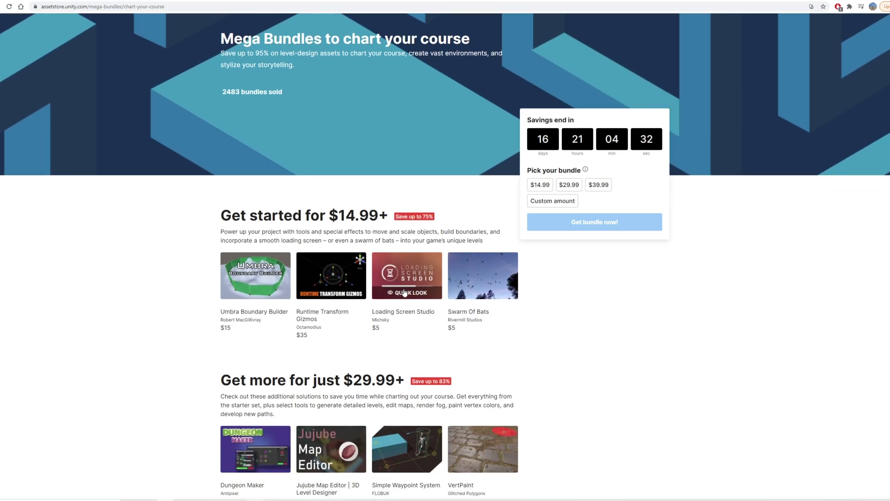
Look over the Michsky publisher page, reached from the Loading Screen Studio preview in the Mega Bundles offer
left_click(402, 292)
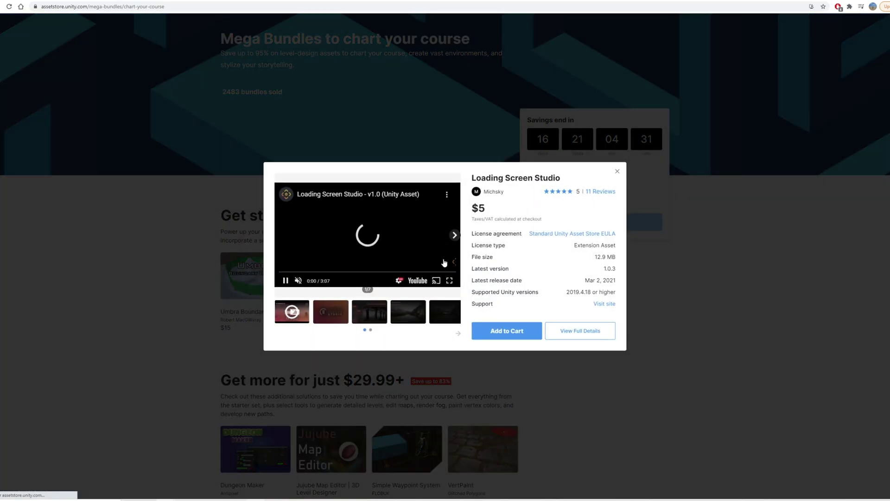
left_click(493, 191)
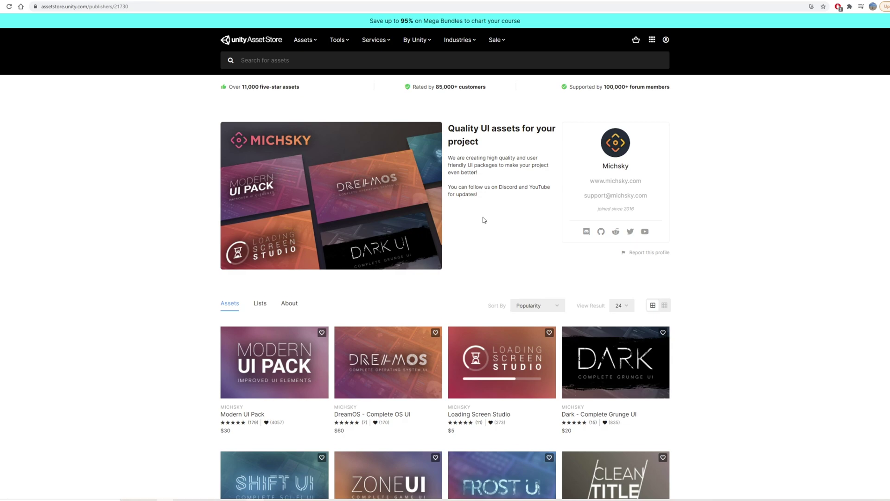
scroll(483, 220, "down", 2)
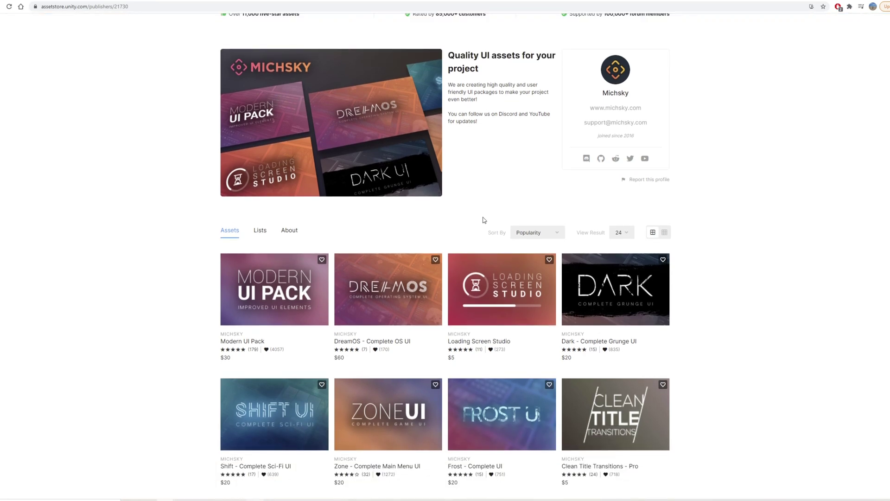
scroll(484, 220, "up", 2)
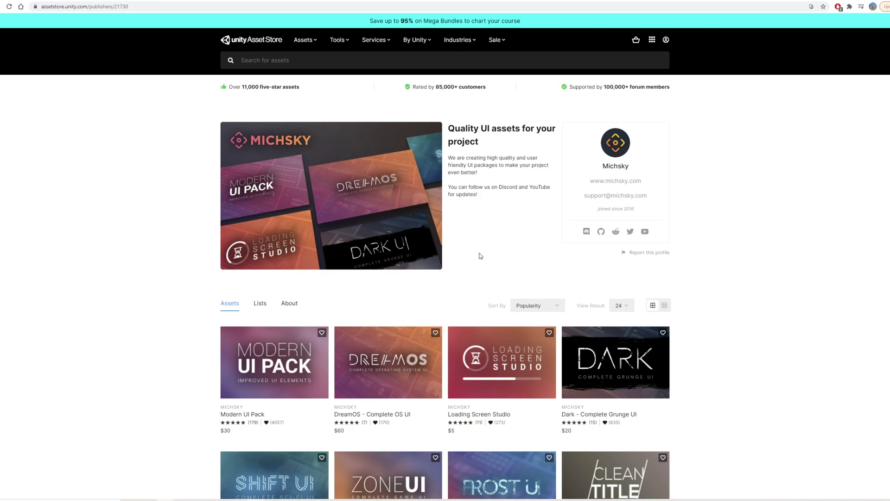
Open the full Loading Screen Studio asset page and view its gallery images
left_click(492, 356)
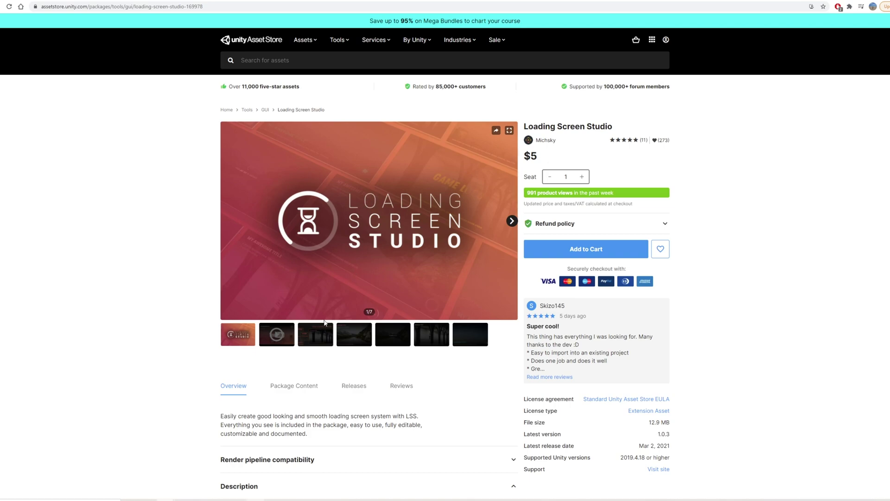
left_click(329, 335)
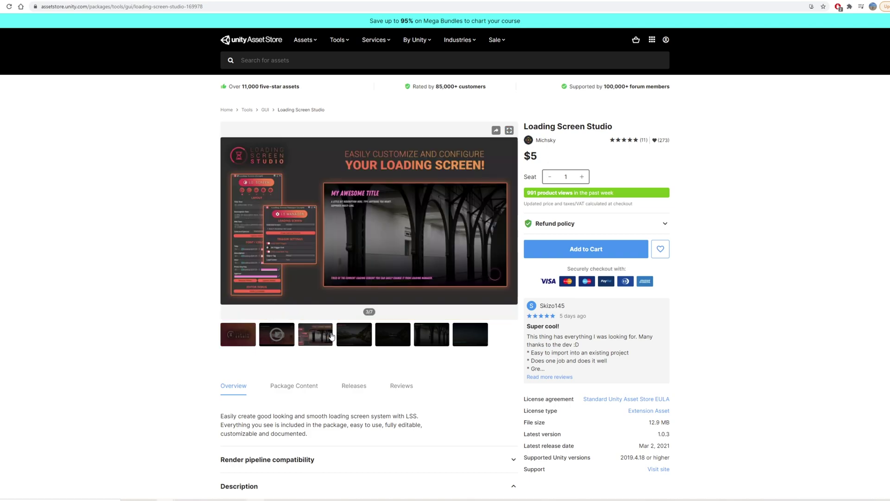
left_click(362, 336)
left_click(324, 337)
left_click(349, 335)
left_click(392, 334)
left_click(436, 332)
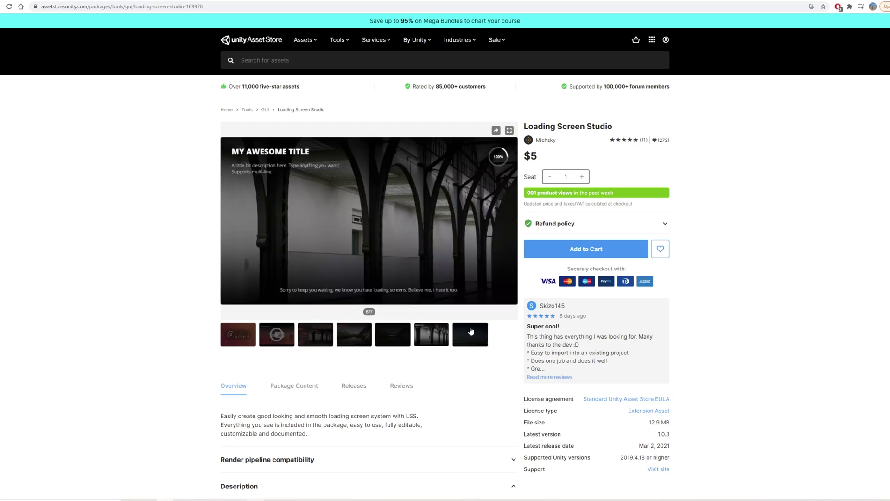
left_click(389, 331)
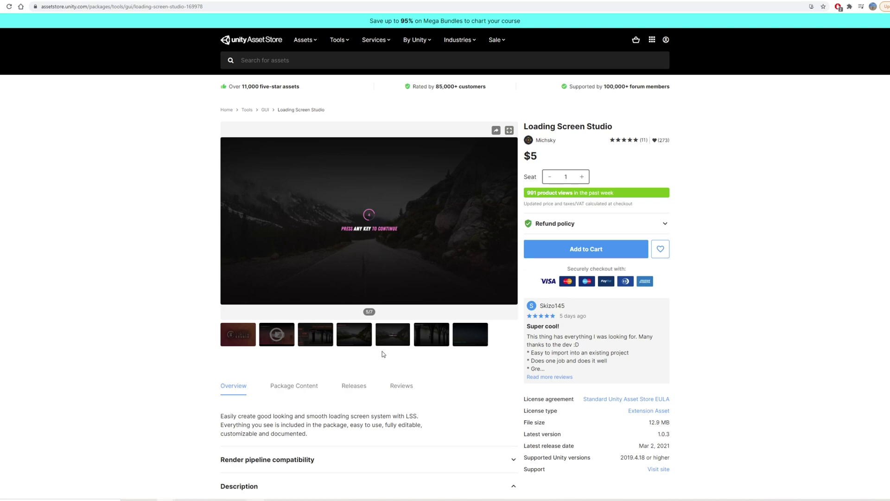
left_click(440, 339)
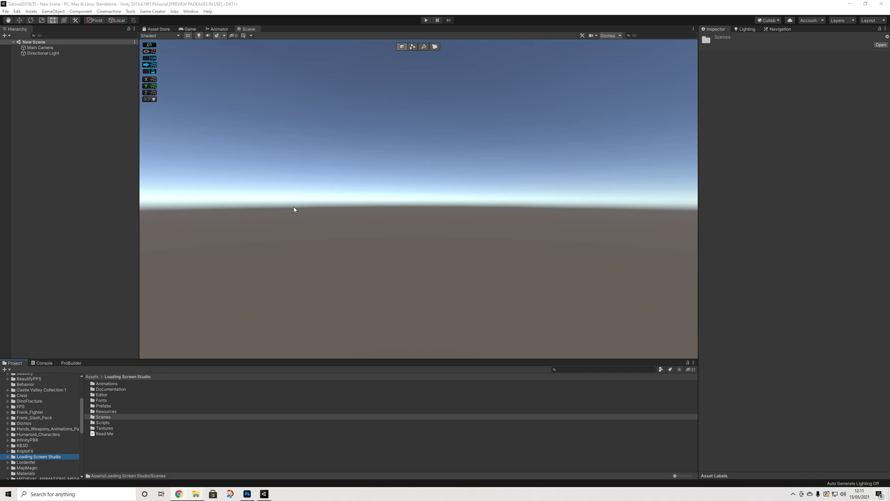
Switch to Unity and open the Demo scene from the Loading Screen Studio Scenes folder
double_click(108, 418)
double_click(102, 383)
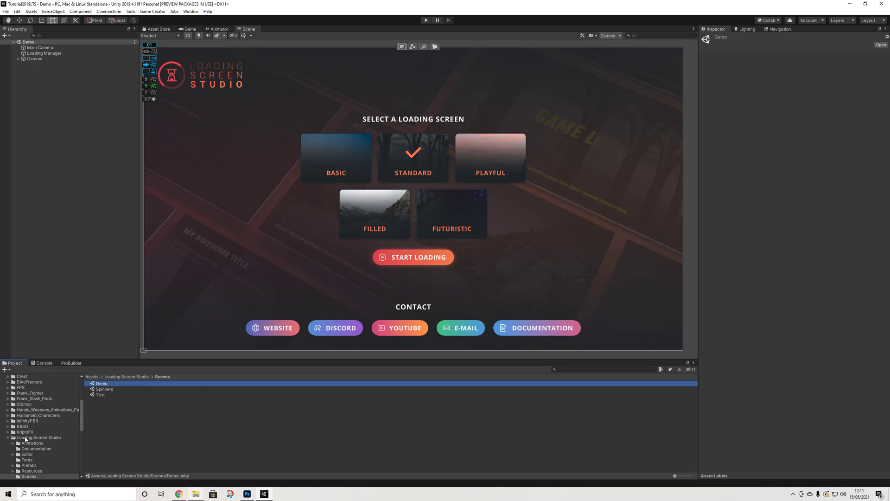
Create a new scene named Loading01 in the Assets/Scenes folder
scroll(26, 439, "down", 10)
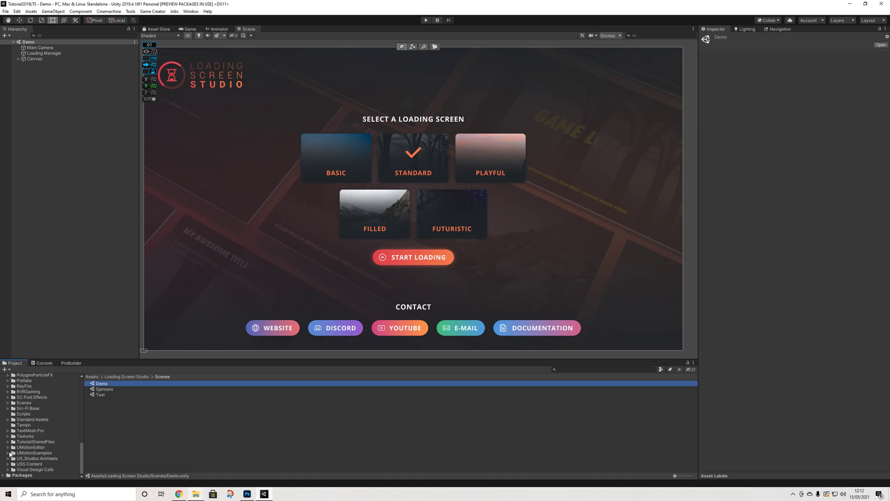
left_click(23, 402)
scroll(116, 447, "down", 6)
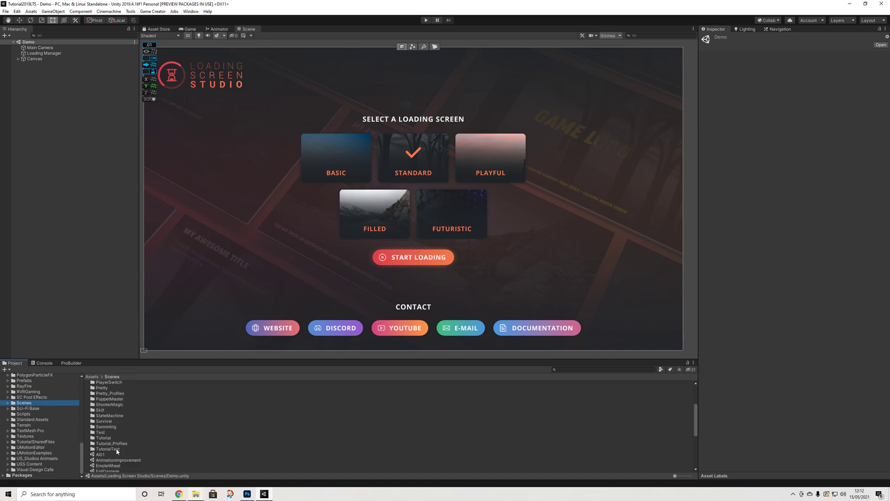
right_click(102, 438)
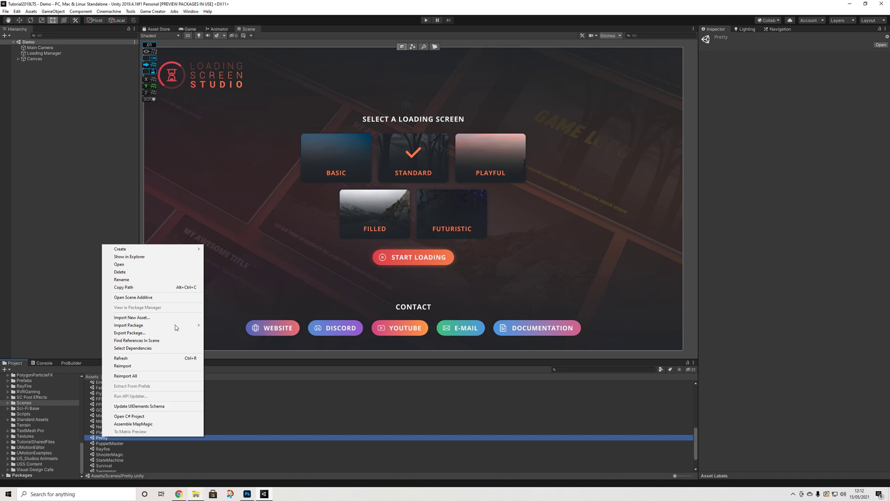
mouse_move(185, 250)
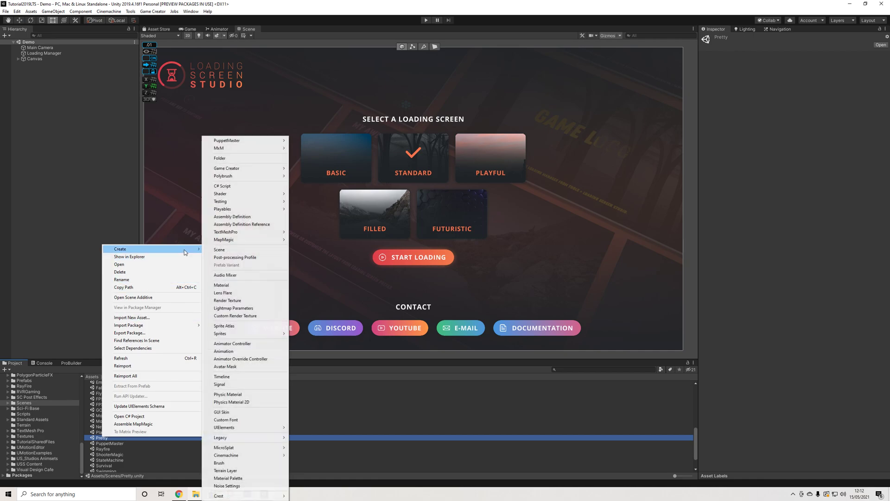
left_click(221, 249)
type("Loadin")
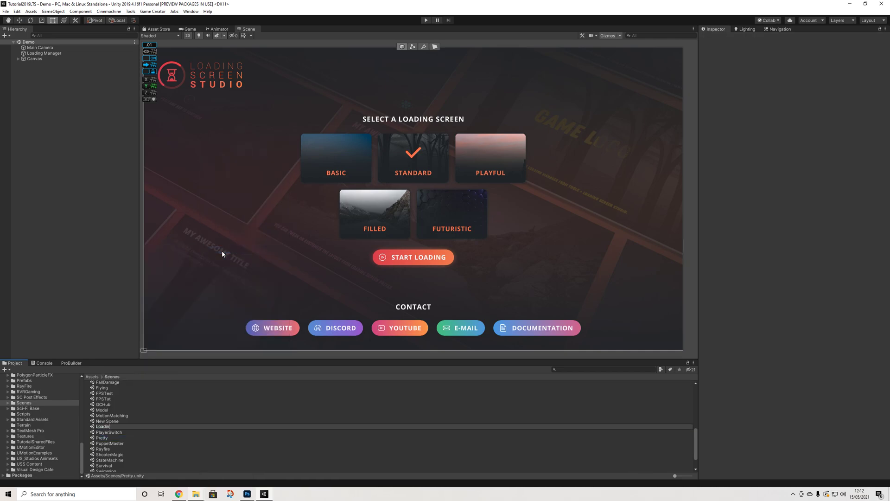
type("g01")
key("Return")
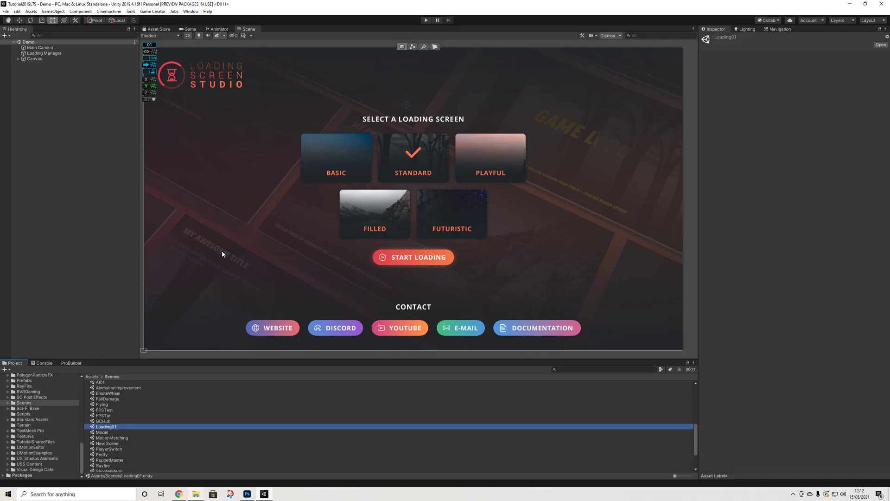
Create a second scene named Loading02 in the Assets/Scenes folder
right_click(109, 426)
mouse_move(205, 243)
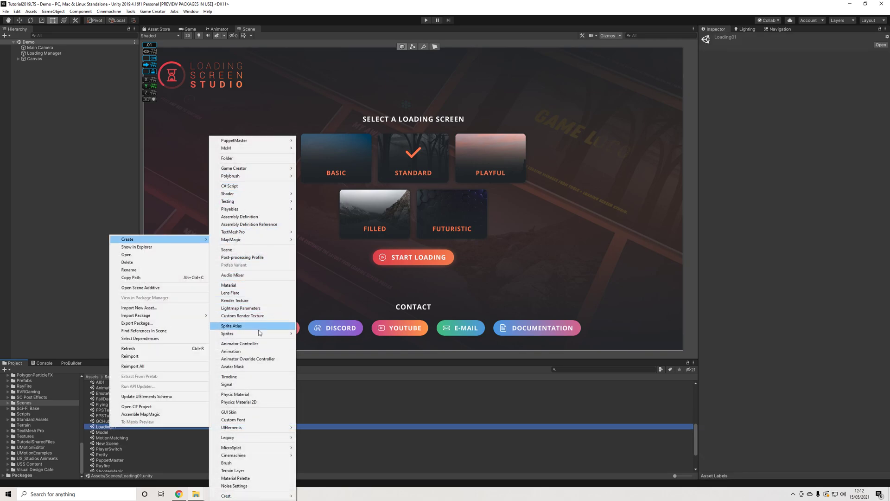
left_click(258, 250)
type("Loading02")
key("Return")
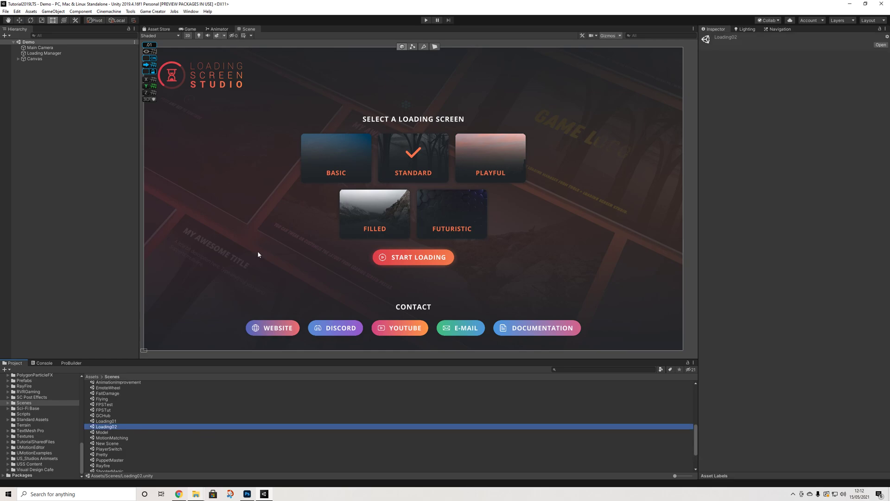
Open the Loading01 scene and add a UI Canvas to it
double_click(132, 421)
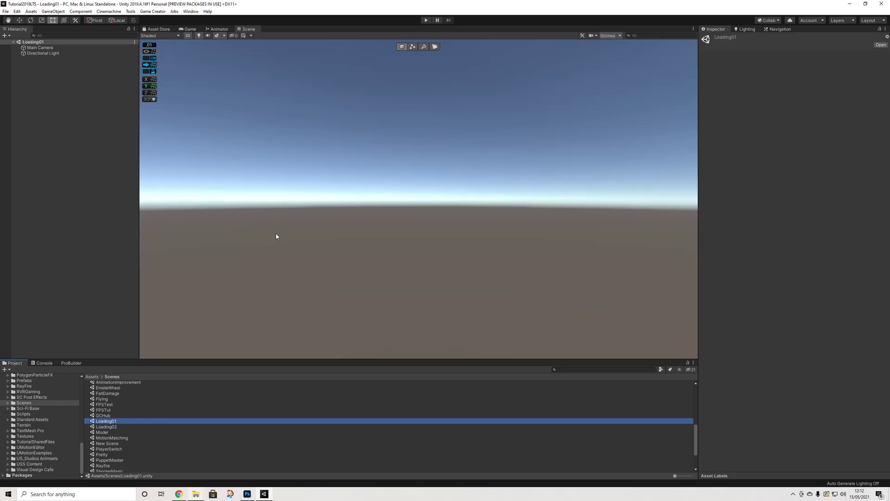
right_click(40, 74)
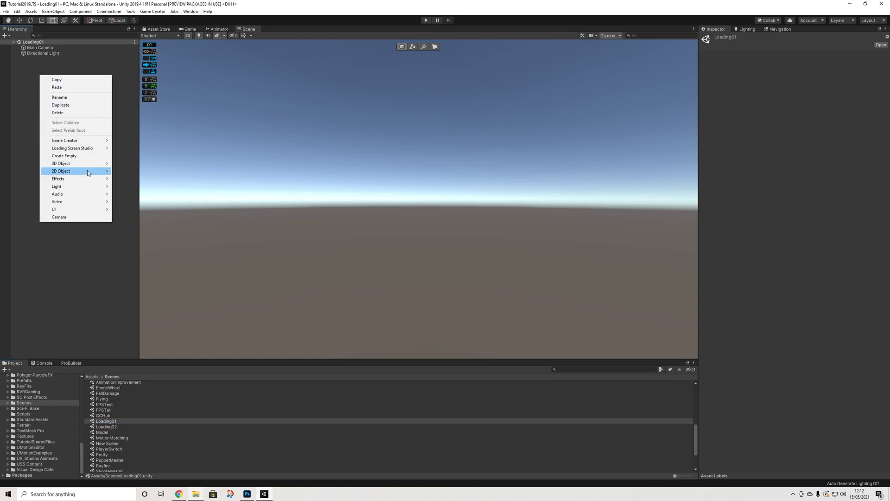
mouse_move(94, 210)
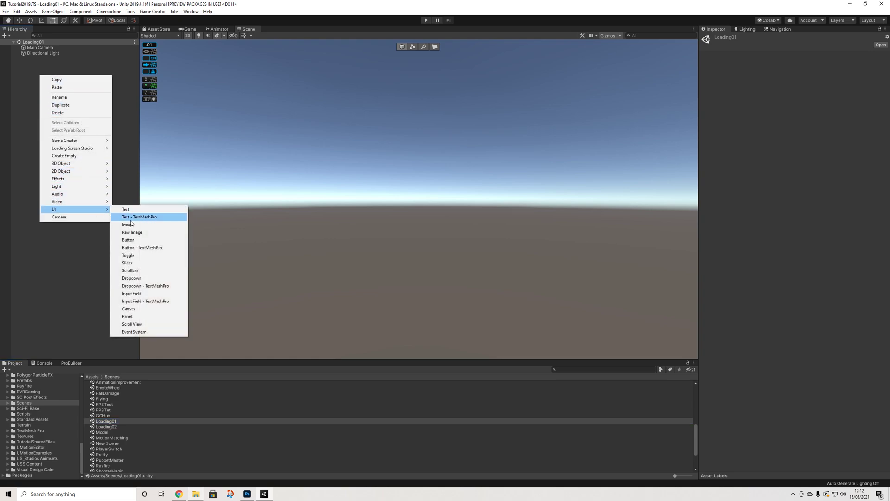
left_click(129, 308)
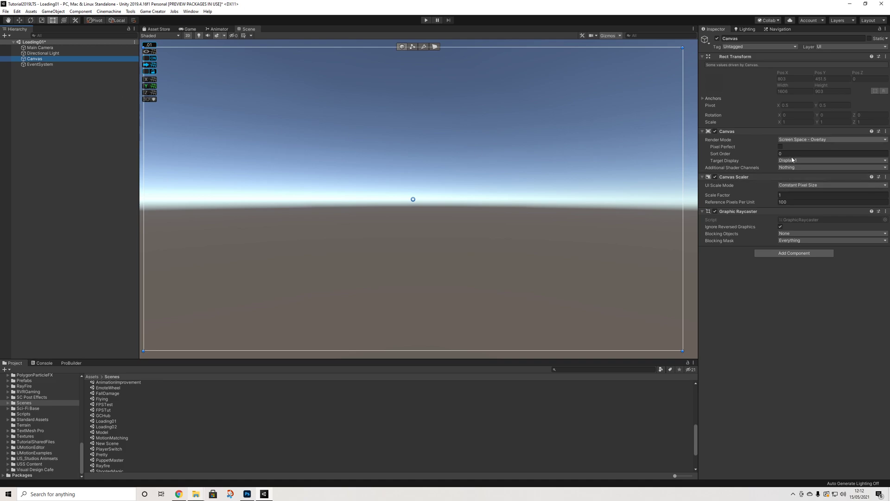
Set the canvas's UI Scale Mode to Scale With Screen Size, with reference resolution 1920 x 1080 and Match 1
left_click(789, 185)
left_click(799, 198)
left_click(798, 195)
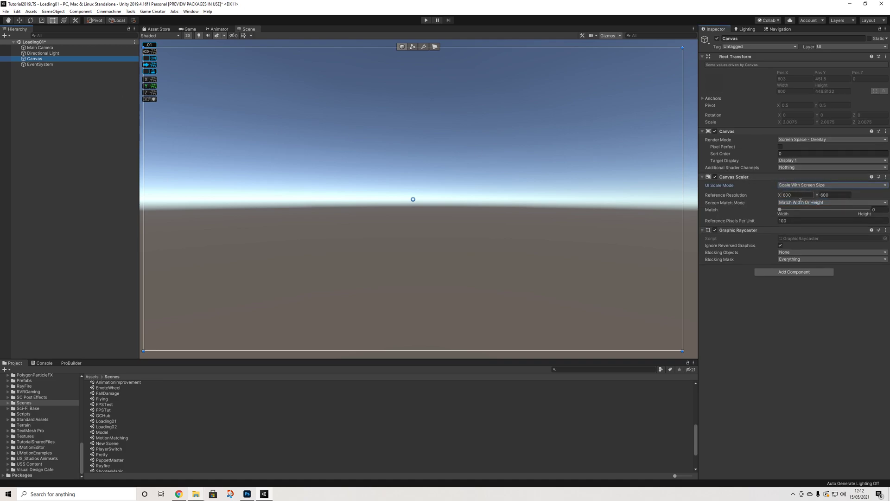
type("1920")
key("Tab")
type("1")
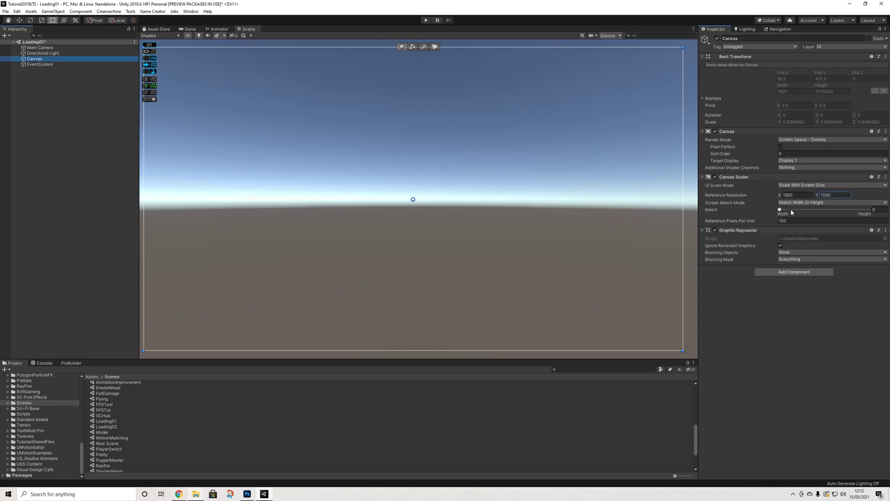
key("Tab")
type("1")
Add a UI Image under the Canvas and stretch it over the whole canvas, about 1921 x 1080
mouse_move(276, 129)
middle_mouse_down()
mouse_move(296, 138)
mouse_move(269, 134)
middle_mouse_up()
right_click(34, 59)
mouse_move(102, 193)
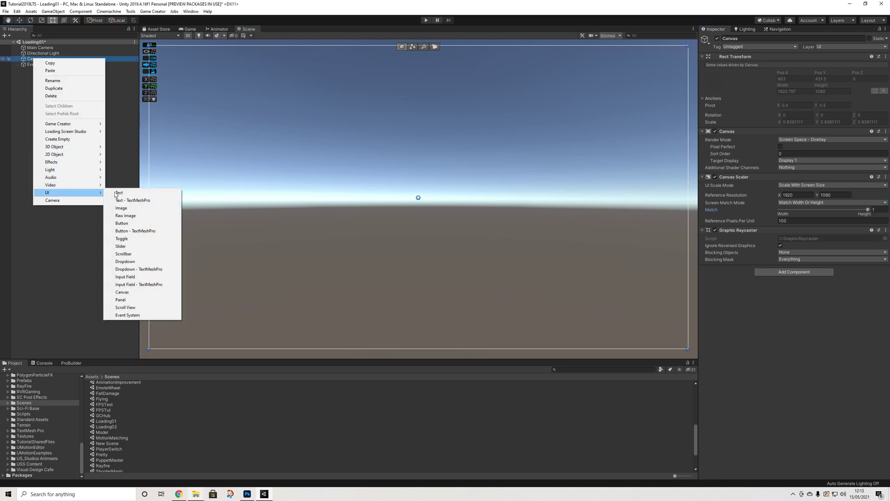
left_click(121, 208)
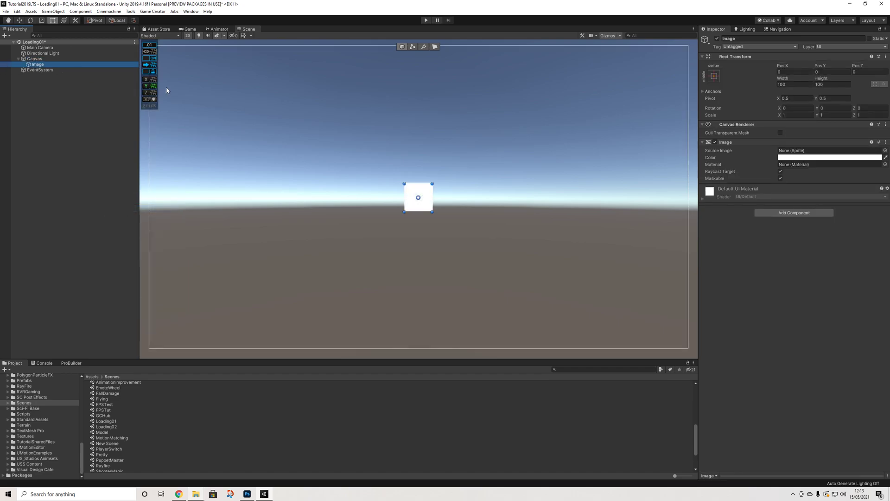
left_click_drag(405, 184, 152, 49)
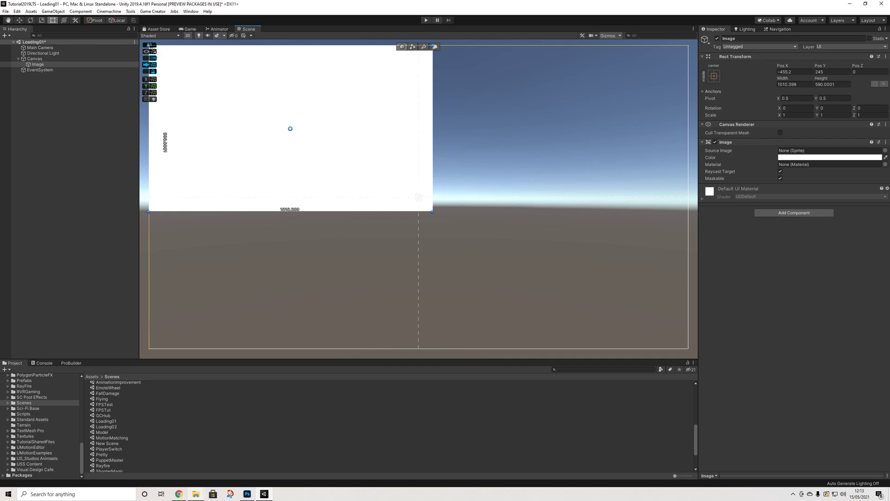
left_click_drag(432, 212, 688, 350)
Set the background image's color to dark grey, hexadecimal 504C4C
left_click(797, 157)
left_click_drag(820, 205, 823, 200)
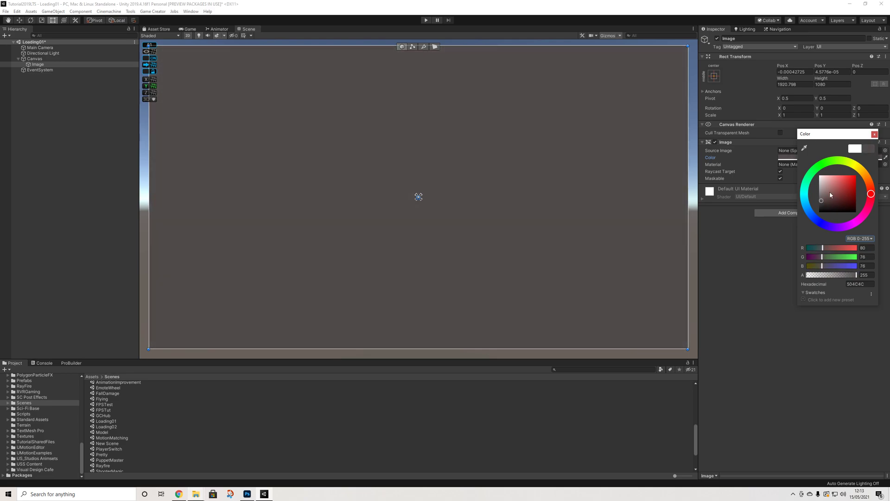
left_click(875, 134)
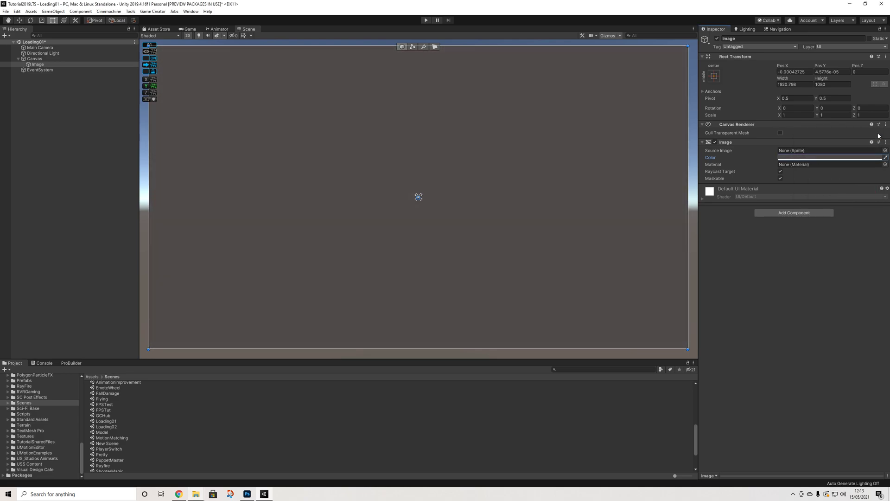
Add a Game Creator UI Button to the canvas
right_click(40, 64)
mouse_move(99, 130)
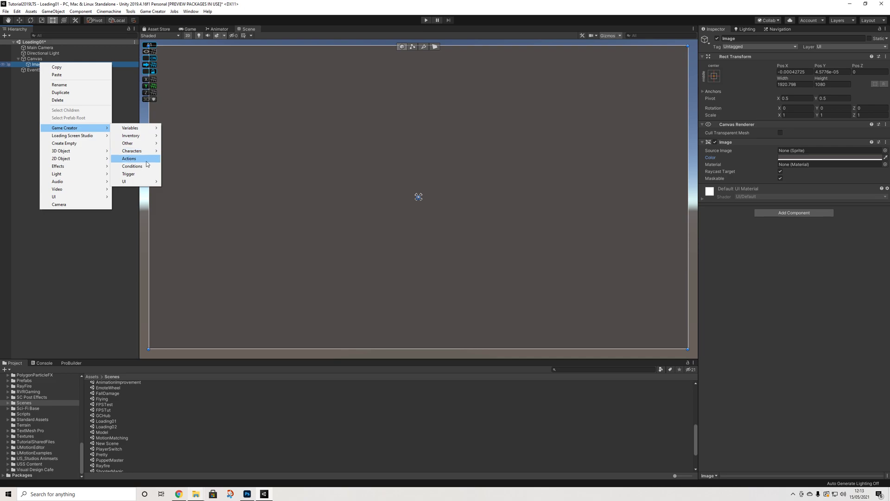
mouse_move(143, 183)
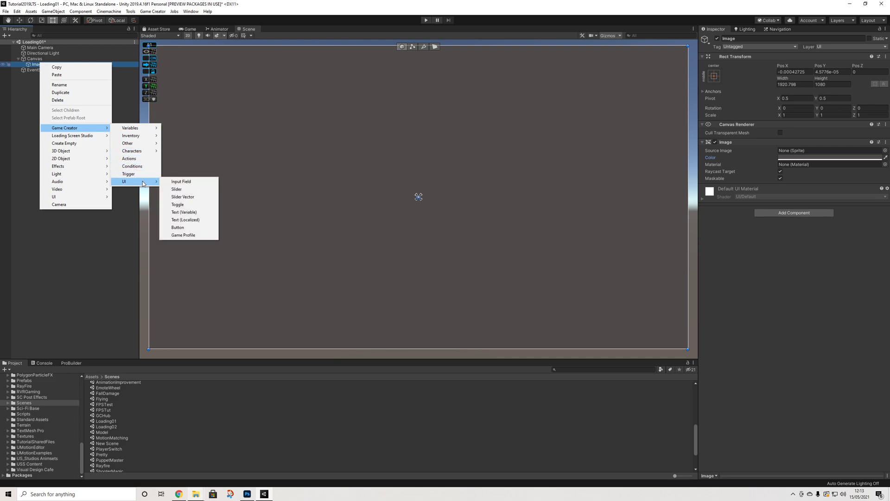
left_click(178, 227)
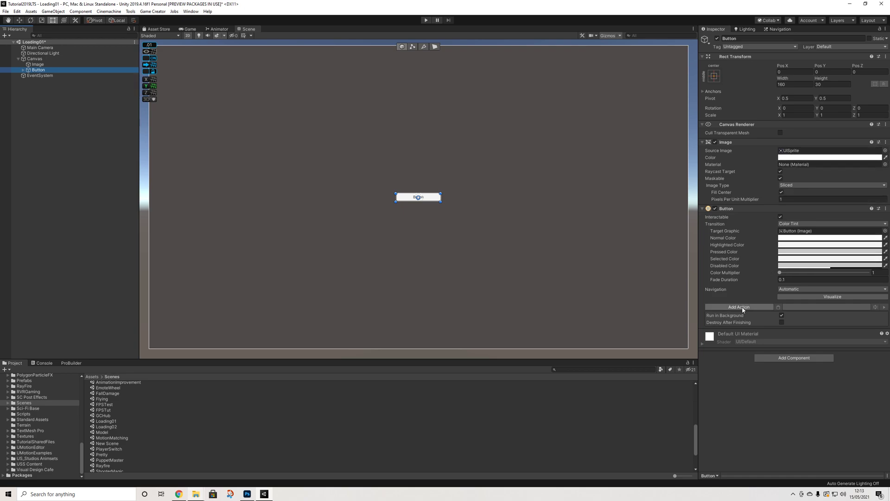
Set the button's text to "Load Scene"
left_click(23, 70)
left_click(41, 75)
left_click(725, 160)
type("Load Scene")
key("Return")
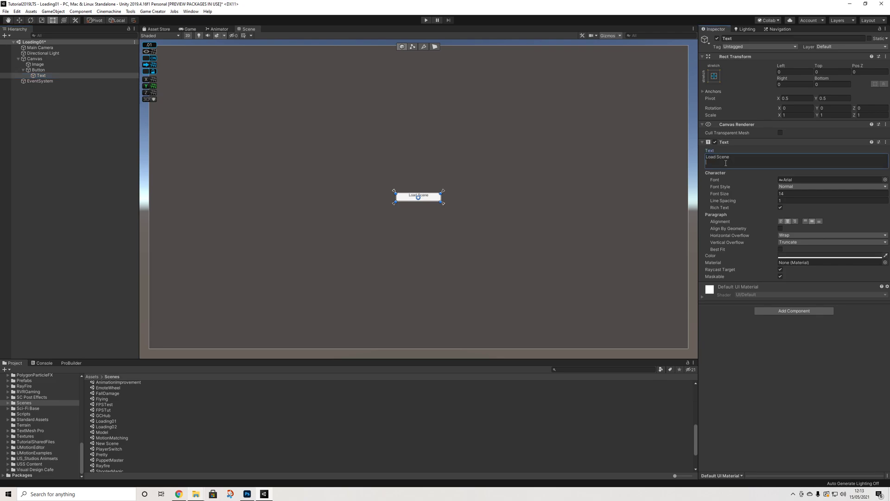
key("BackSpace")
left_click(91, 164)
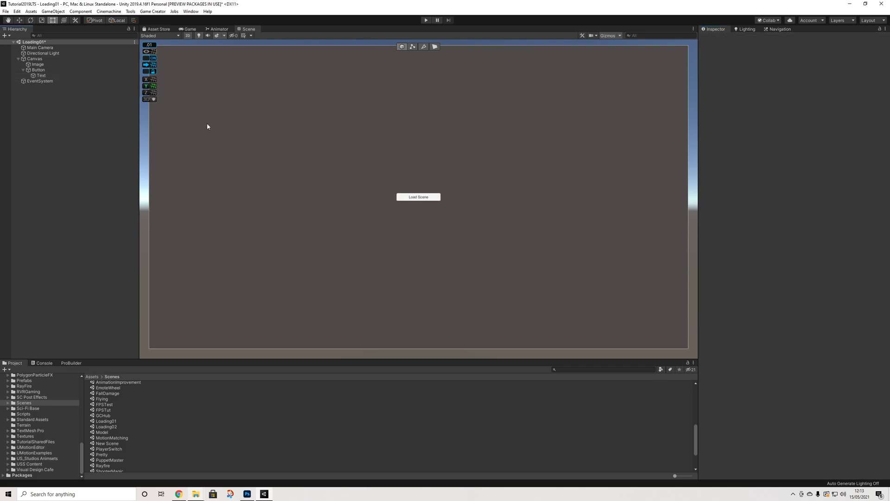
Create a Loading Screen Studio Loading Manager in the scene and set its selected screen to Futuristic
left_click(132, 12)
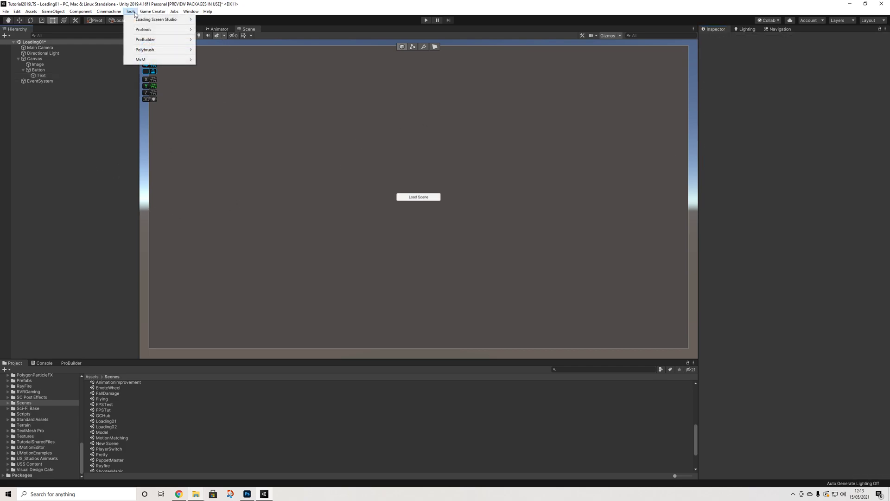
mouse_move(164, 21)
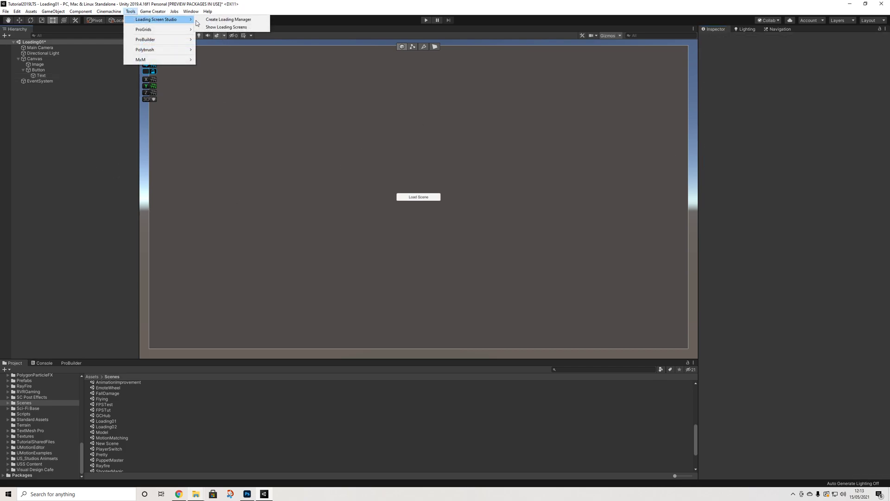
left_click(235, 19)
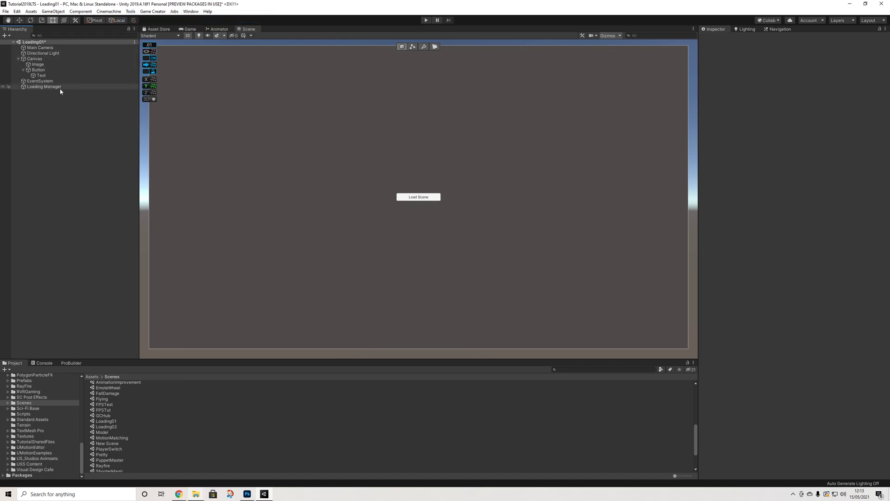
left_click(60, 87)
left_click(761, 129)
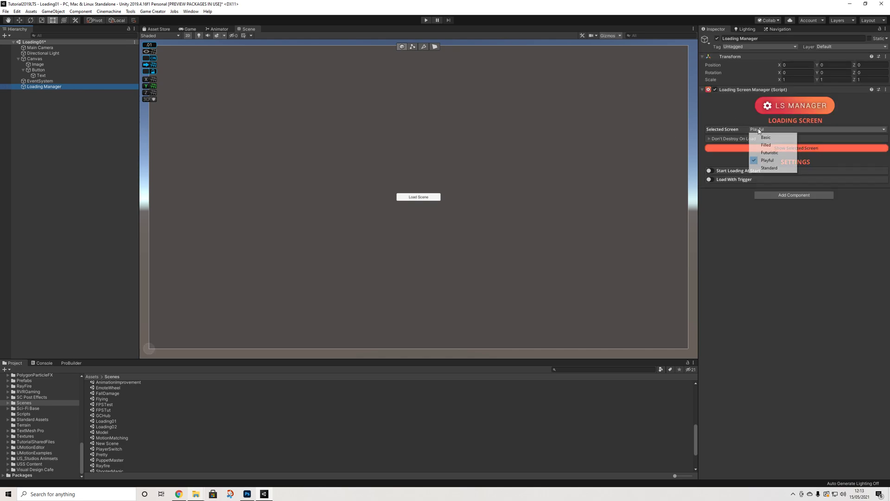
left_click(764, 154)
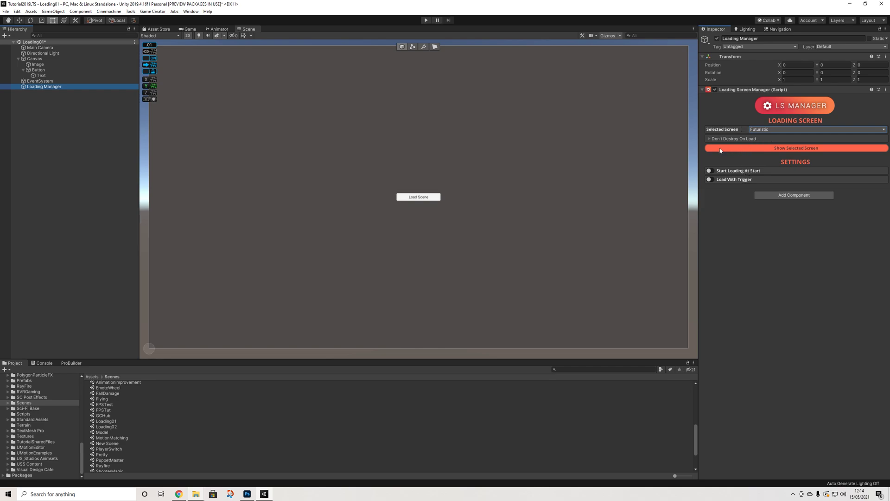
Add a Call Methods action to the Load Scene button under the Canvas
left_click(22, 70)
left_click(40, 81)
left_click(18, 58)
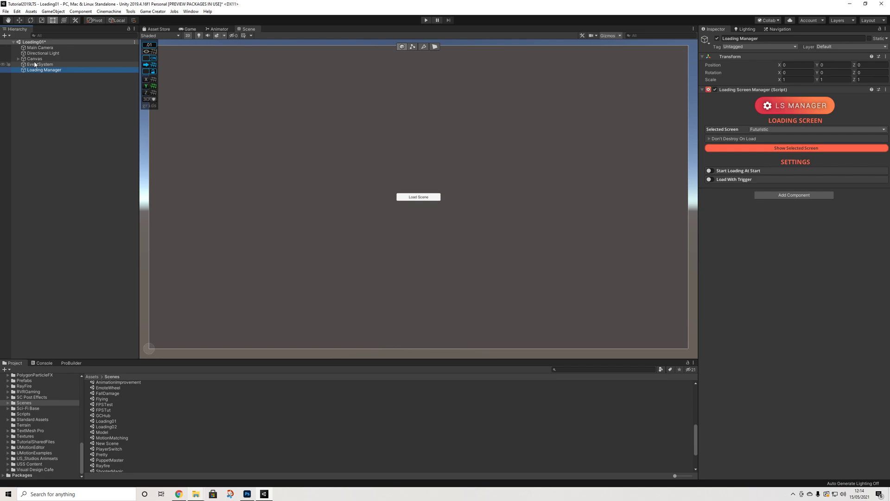
left_click(38, 60)
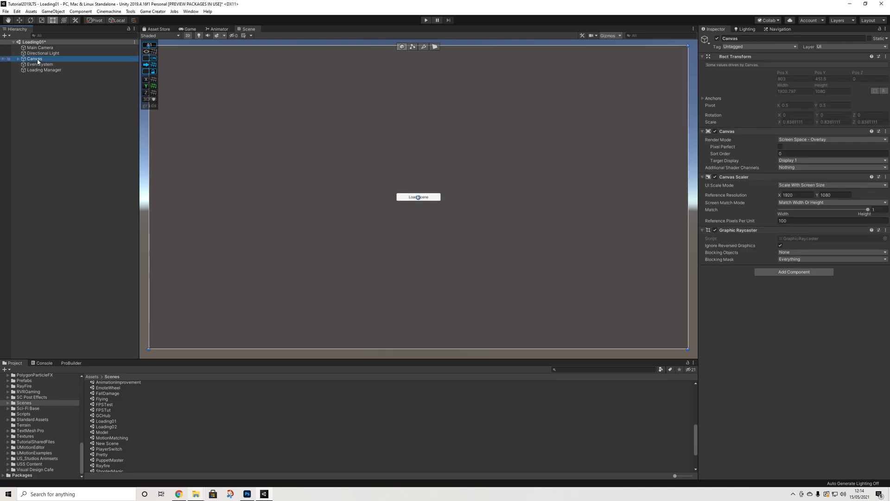
left_click(18, 59)
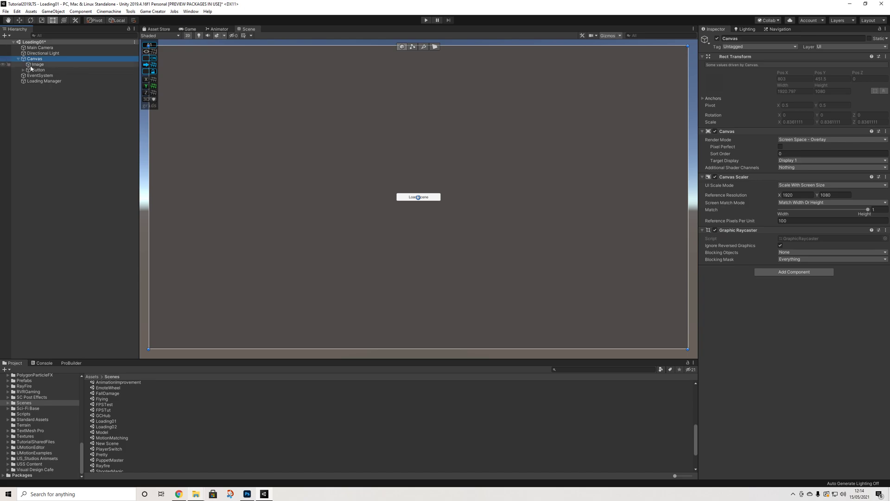
left_click(30, 70)
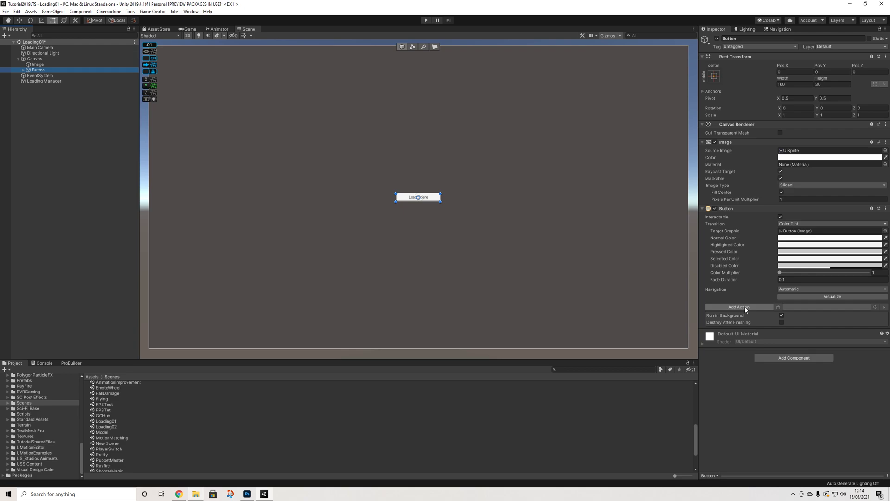
left_click(745, 308)
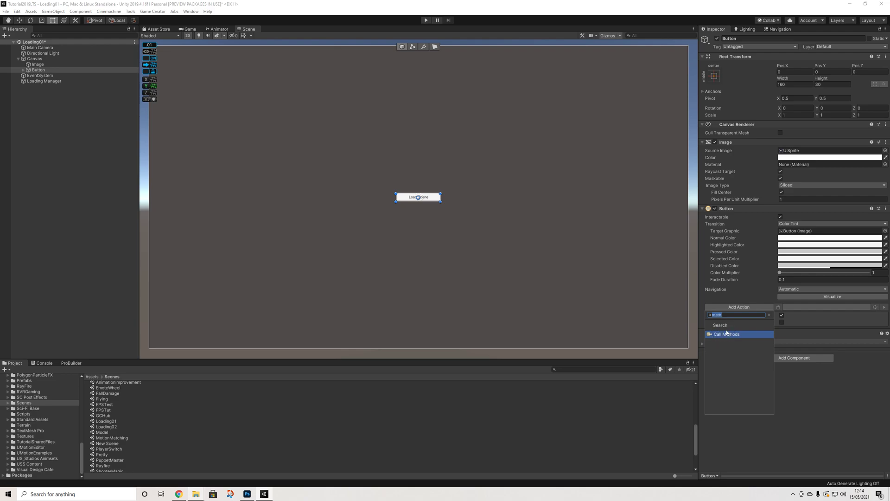
type("metho")
left_click(727, 333)
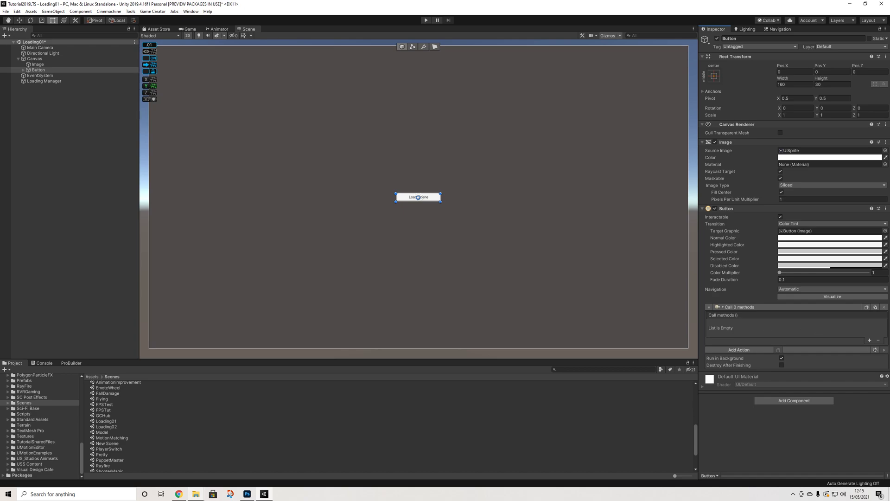
Add a method entry to the button's action that calls LoadingScreenManager.LoadScene on the Loading Manager with the scene name "Loading02"
left_click(870, 341)
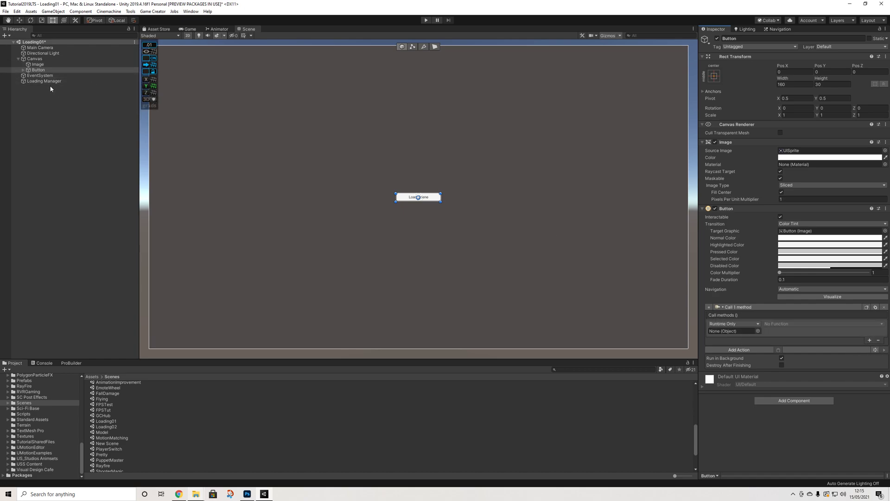
left_click_drag(739, 258, 735, 331)
left_click(781, 324)
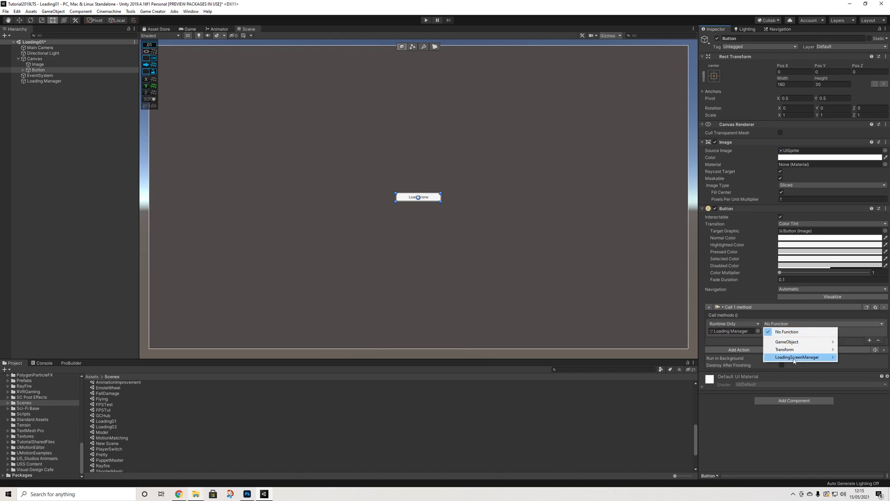
mouse_move(793, 360)
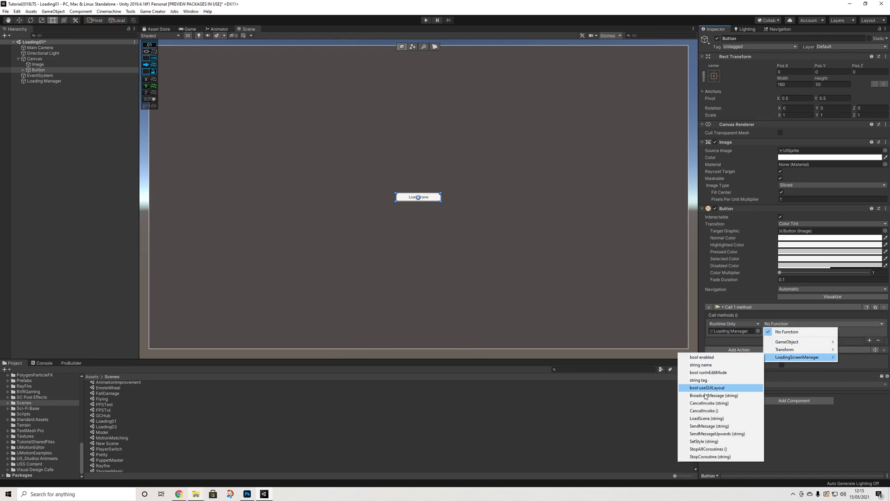
left_click(705, 419)
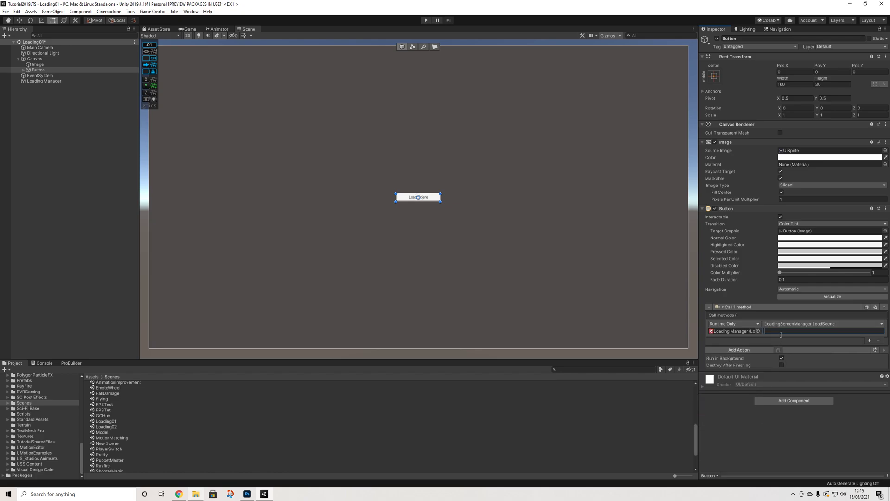
left_click(780, 334)
type("Loadin")
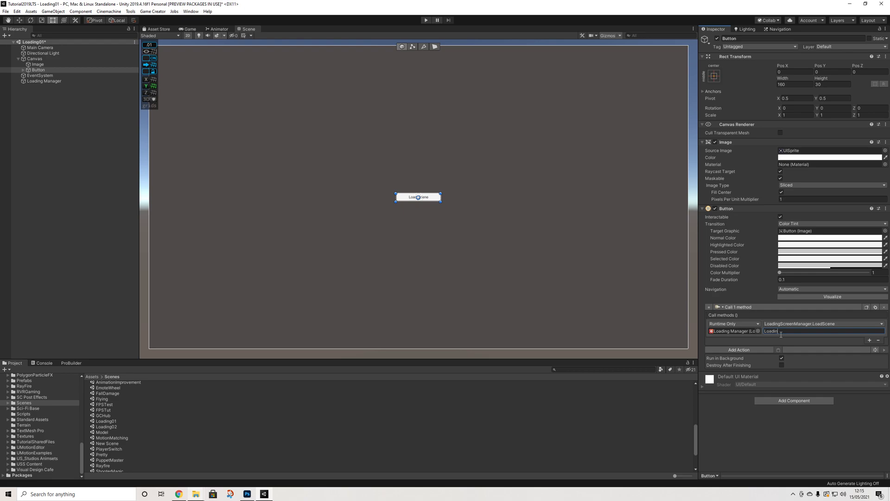
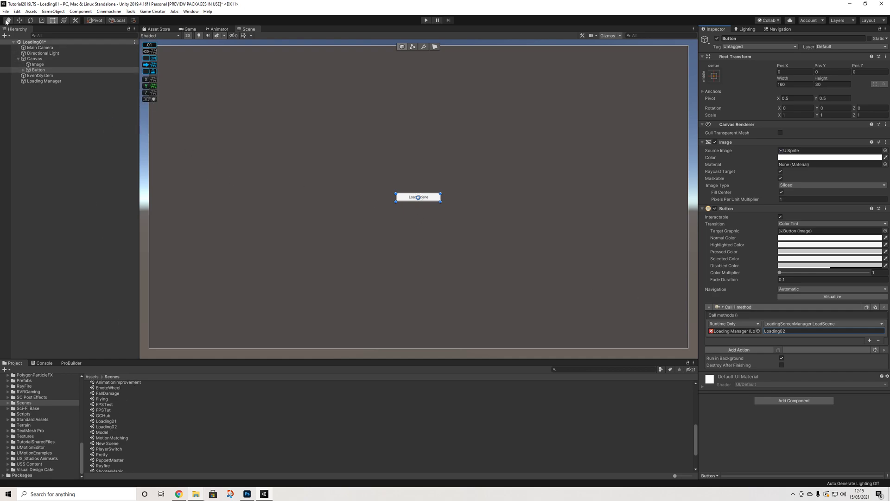
Save the Loading01 scene and add it to the Scenes In Build list
left_click(18, 40)
left_click(5, 11)
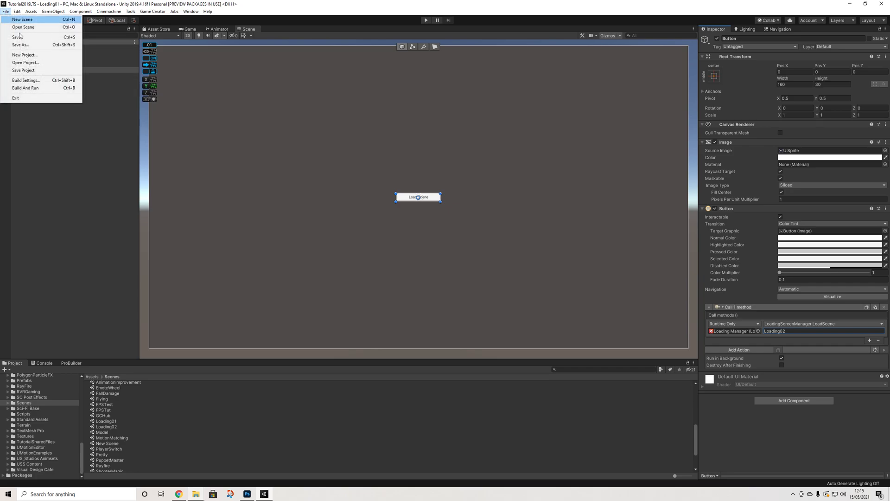
left_click(26, 80)
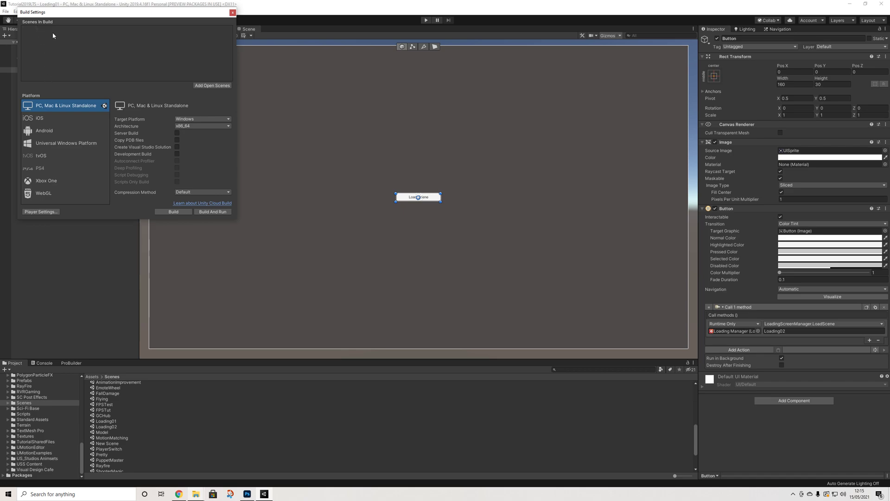
left_click(209, 86)
left_click(232, 13)
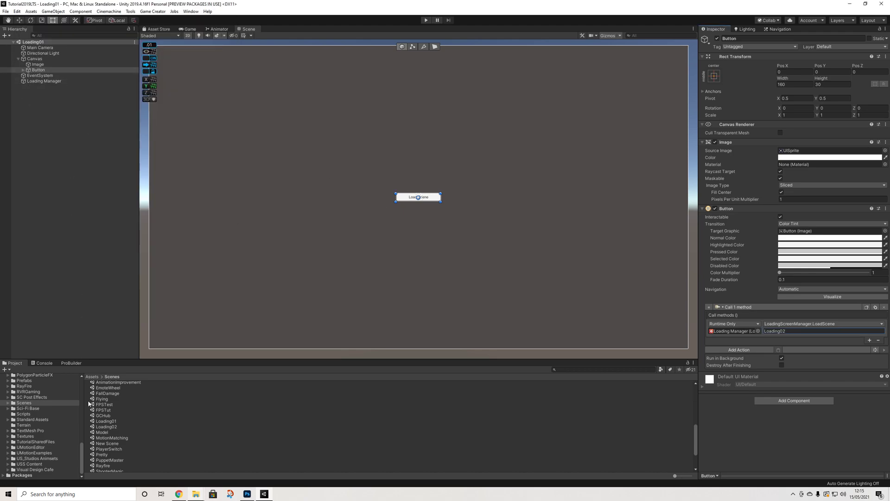
Open the Loading02 scene and add a 3D plane at position 0, 0, 0
double_click(106, 427)
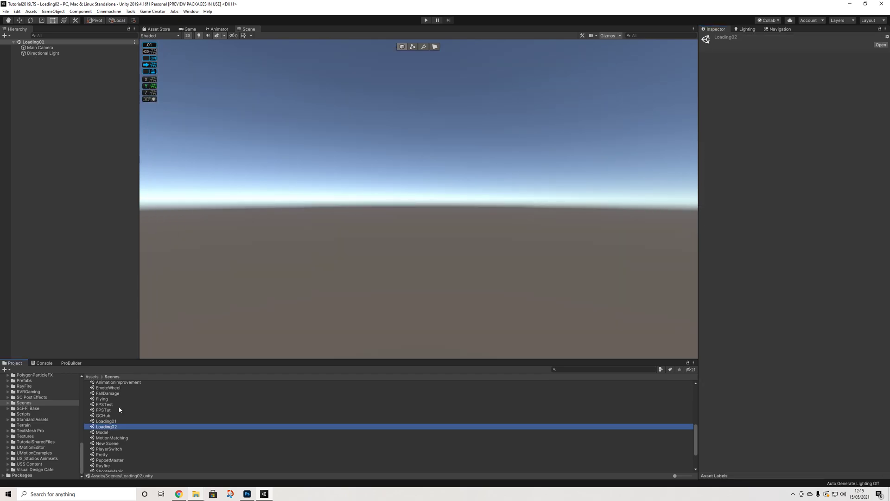
right_click(41, 96)
mouse_move(106, 183)
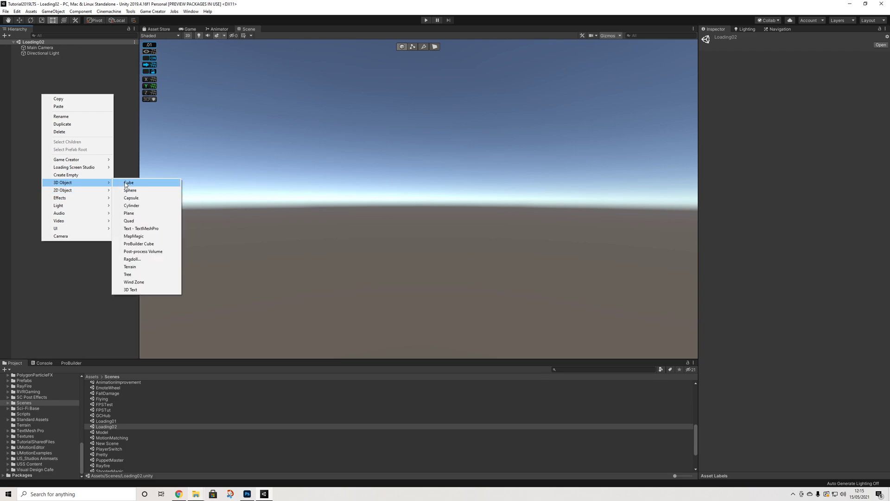
left_click(132, 214)
left_click(802, 66)
type("0")
key("Tab")
type("0")
key("Tab")
type("0")
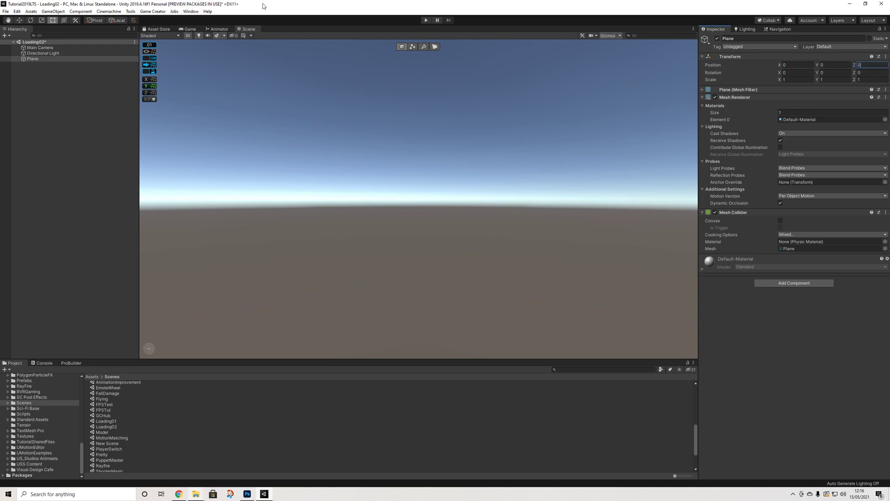
Show the scene in 3D, focus on the plane and set its scale to 100 in X and Z
left_click(187, 35)
middle_click_drag(356, 181, 481, 143)
middle_click_drag(403, 186, 417, 187)
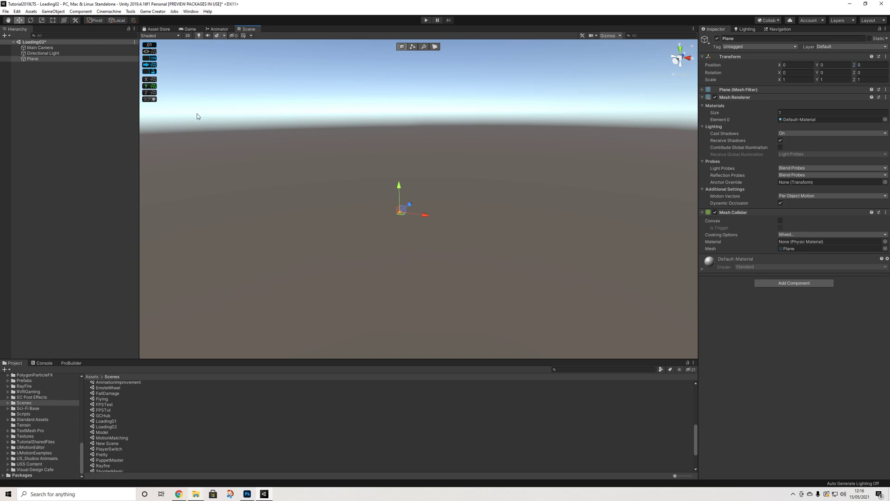
key("f")
left_click(801, 80)
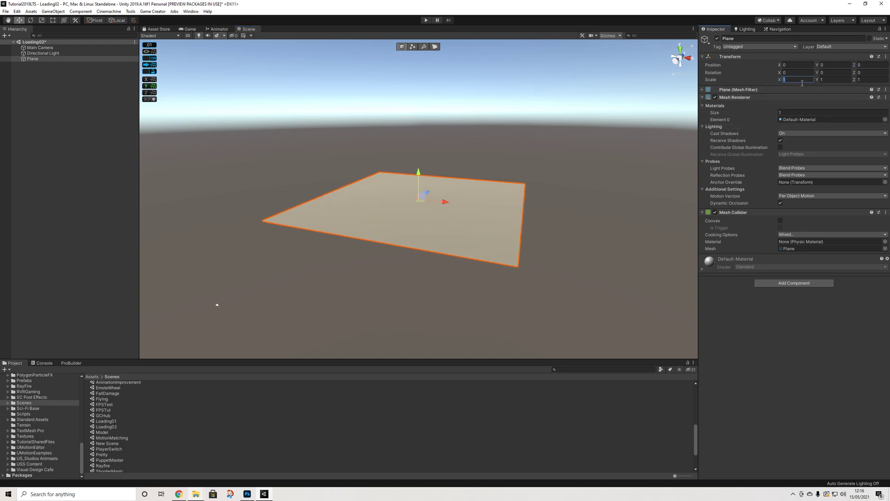
type("100")
key("Tab")
key("Tab")
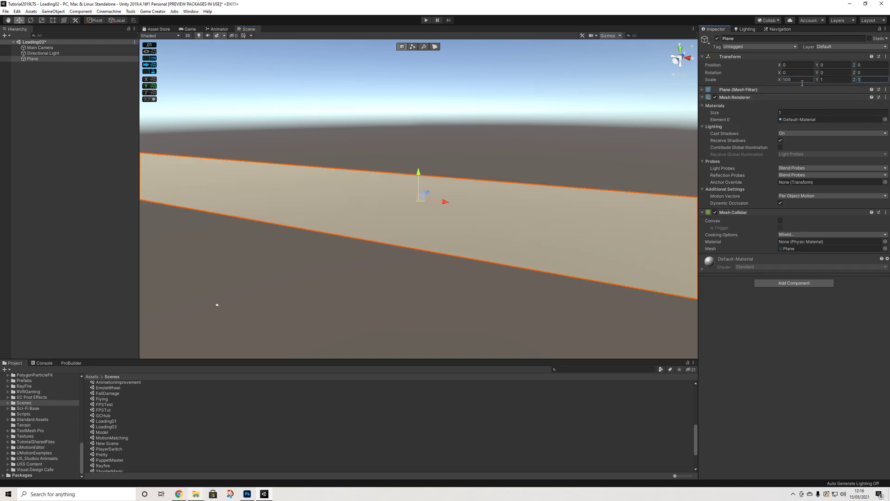
type("100")
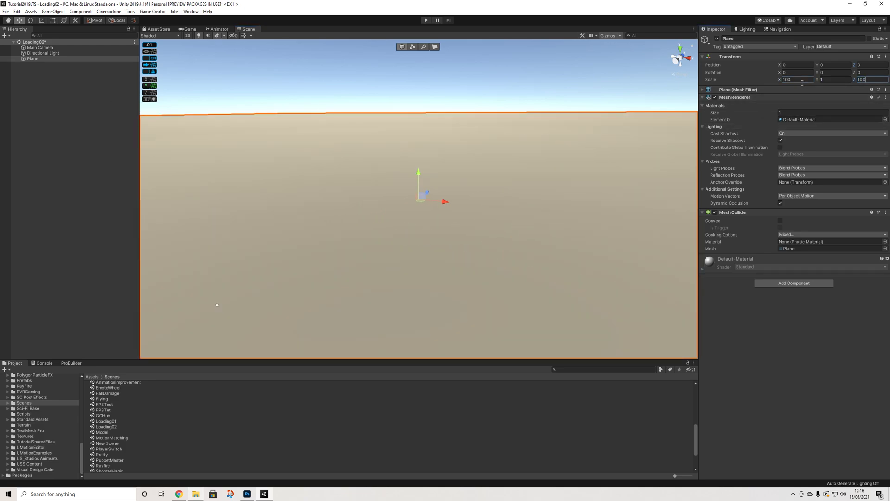
Assign the BlankGrey material to the plane
left_click(884, 120)
type("grey")
key("Down")
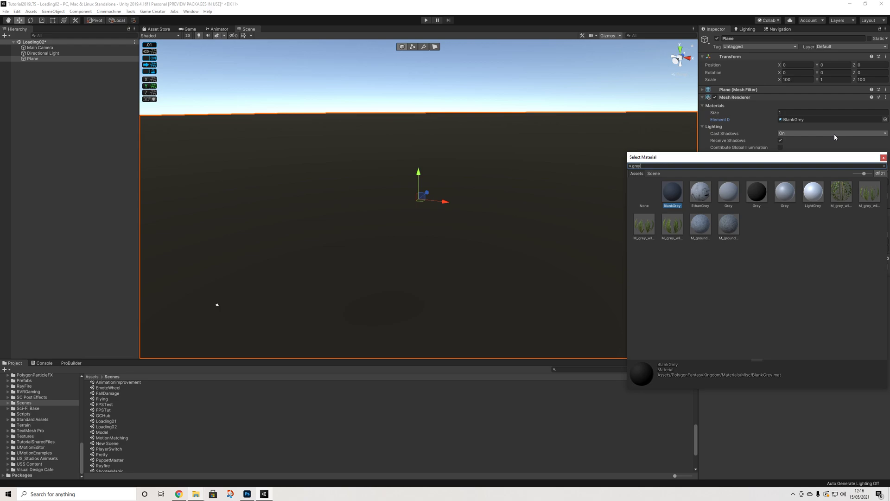
key("Return")
Add a Game Creator Player character to the Loading02 scene
right_click(44, 80)
mouse_move(99, 144)
mouse_move(147, 168)
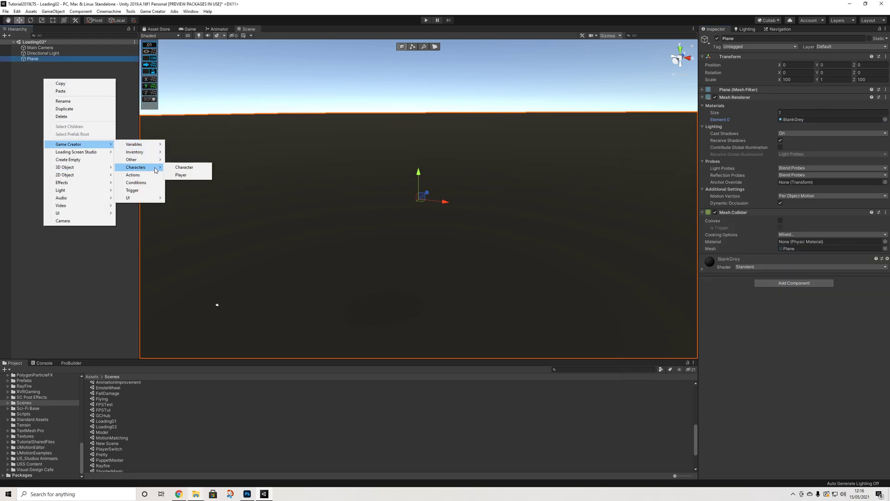
left_click(190, 175)
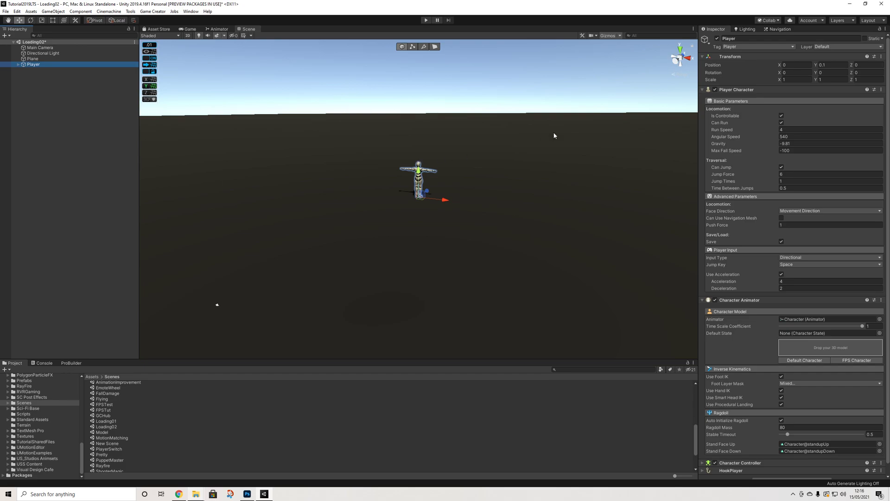
Add a Game Creator Camera Motor and place it above the Player in the object list
right_click(56, 94)
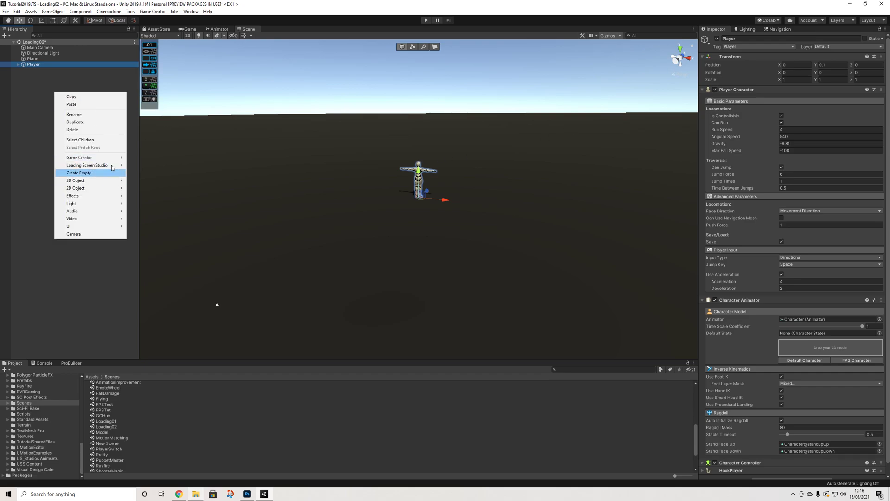
mouse_move(119, 157)
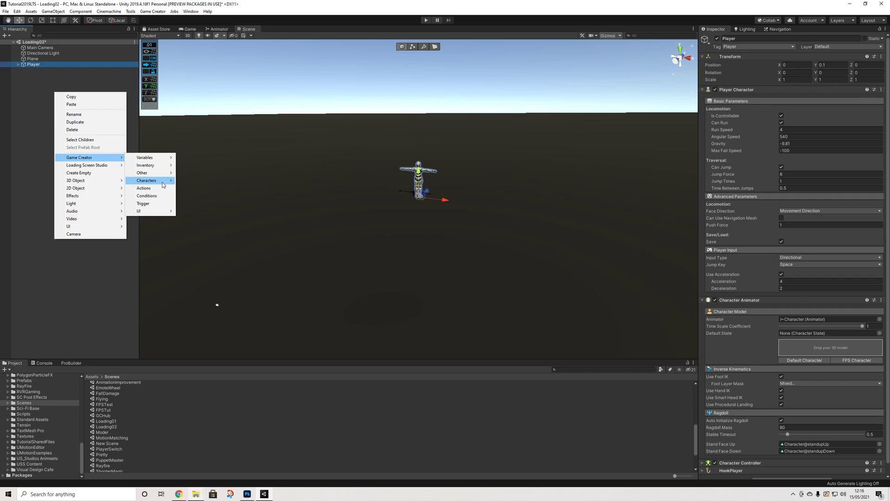
mouse_move(168, 177)
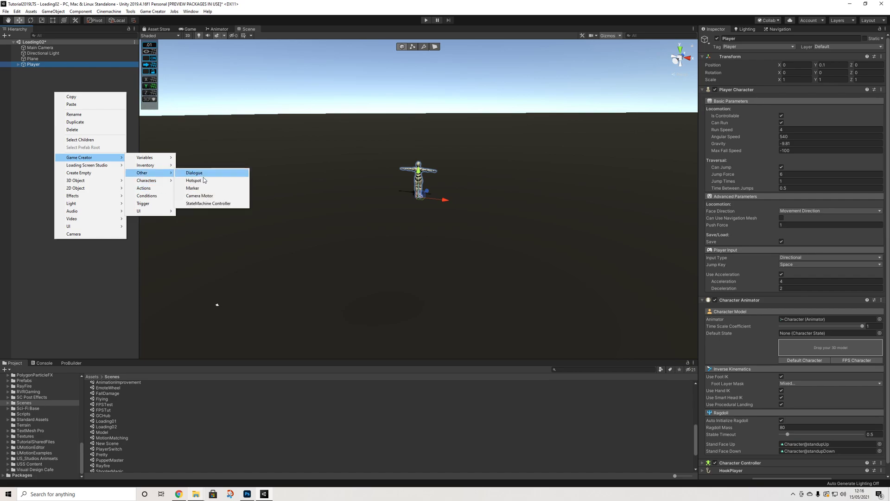
left_click(211, 197)
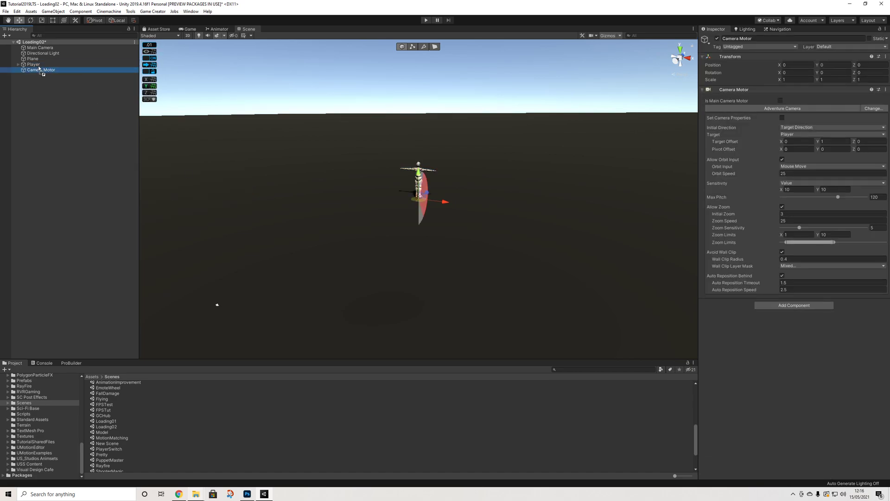
left_click_drag(39, 69, 40, 64)
Generate the lighting for the Loading02 scene with the existing lightmapping settings
left_click(751, 30)
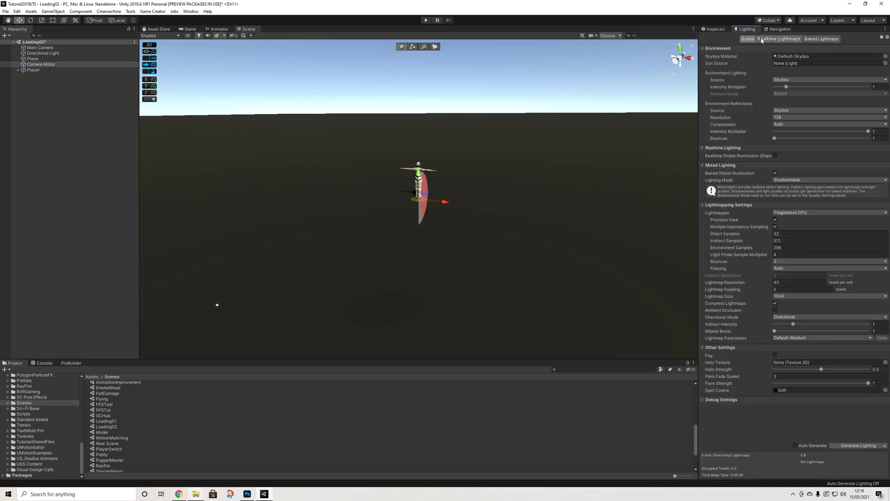
left_click(858, 445)
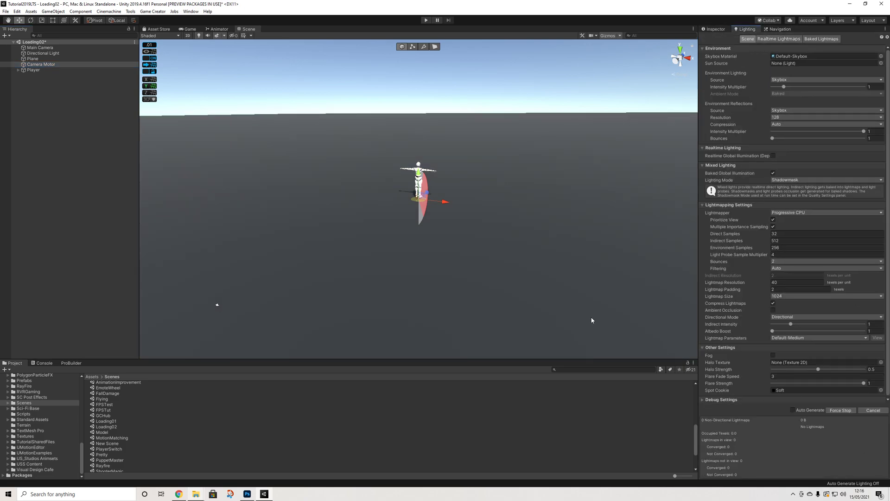
scroll(464, 194, "up", 5)
scroll(454, 212, "up", 2)
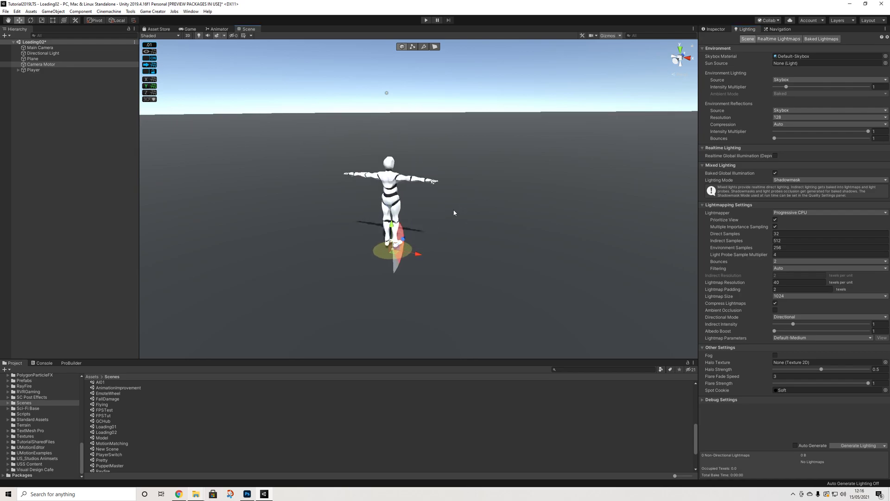
Create a Loading Screen Studio Loading Manager in the Loading02 scene
left_click(76, 88)
left_click(109, 11)
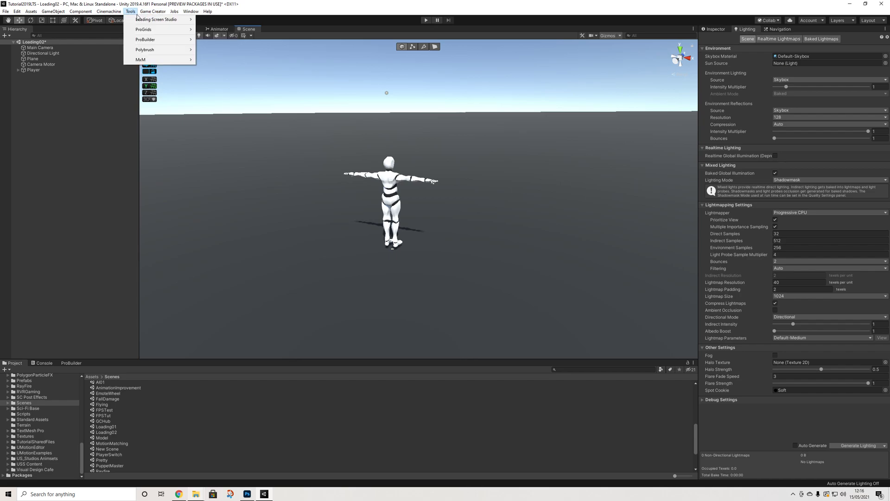
mouse_move(176, 20)
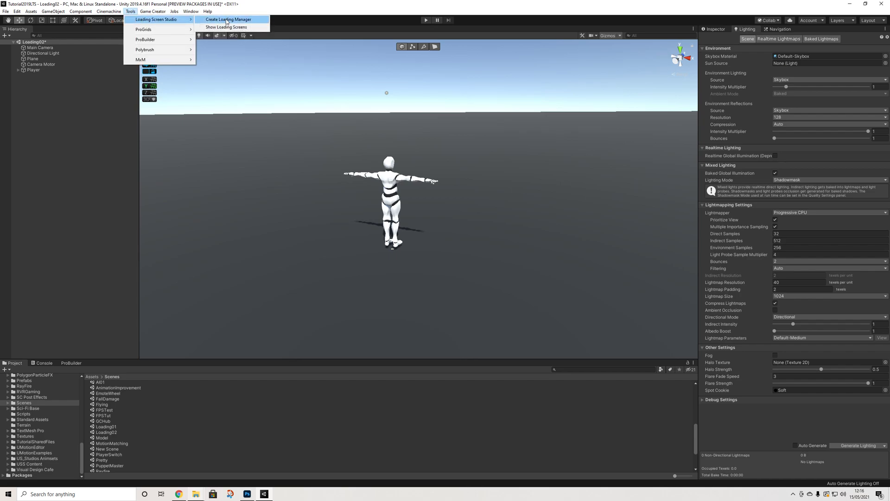
left_click(227, 20)
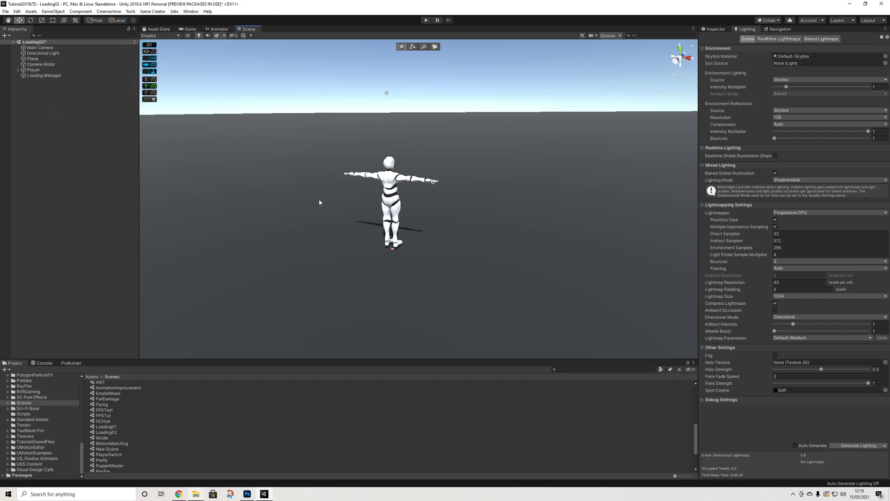
middle_click_drag(319, 202, 330, 202)
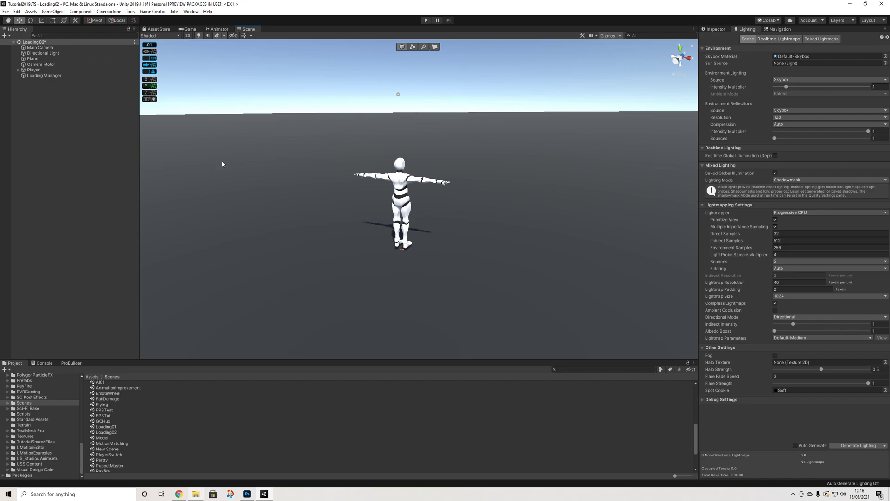
Save the Loading02 scene and add it to the scenes included in the build
left_click(6, 11)
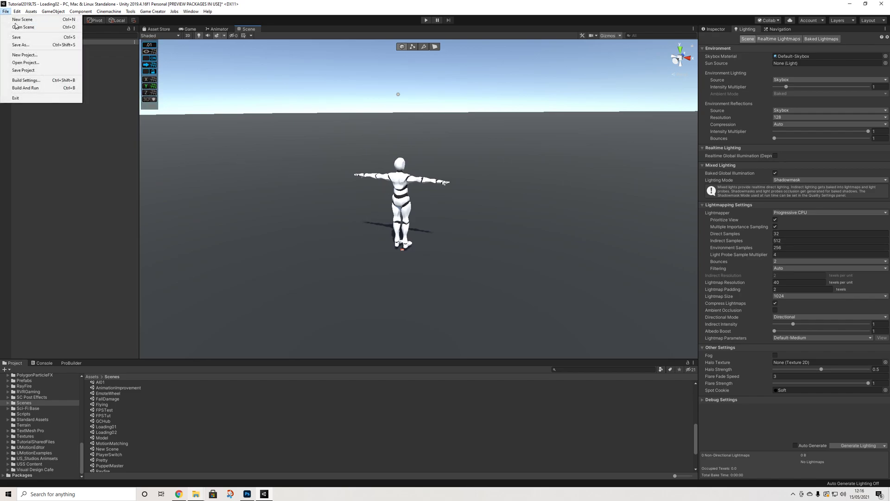
left_click(14, 36)
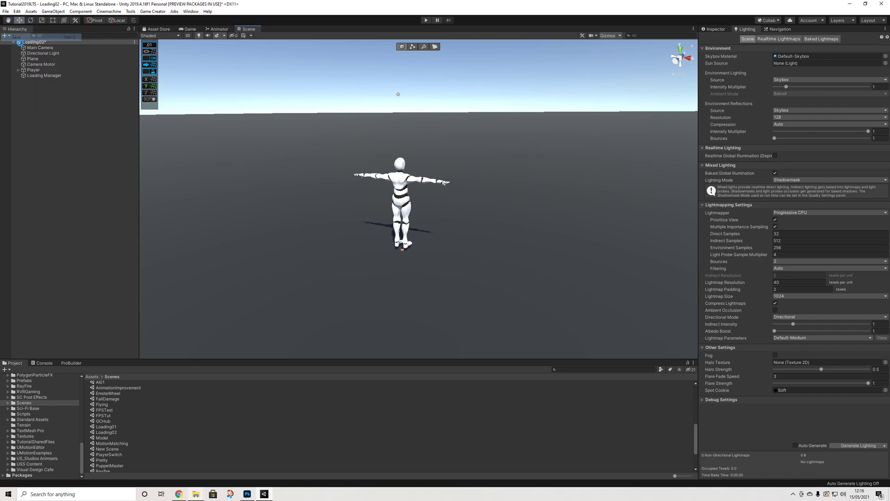
left_click(6, 11)
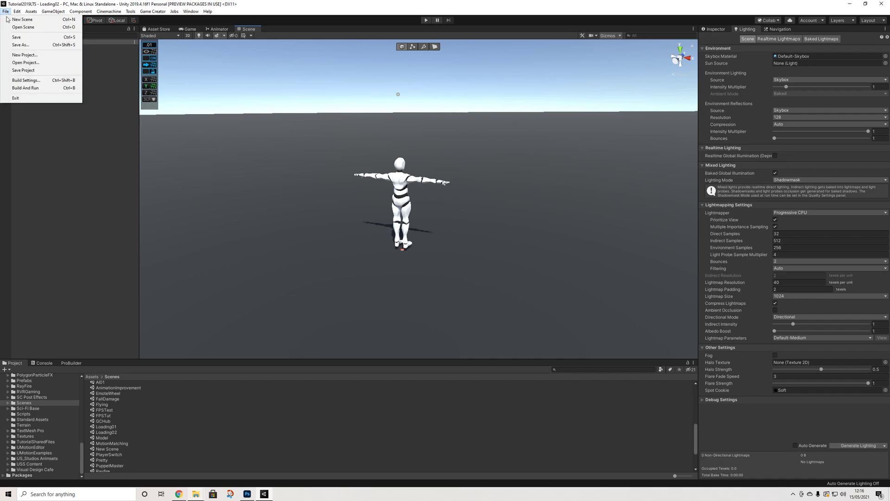
left_click(27, 81)
left_click(203, 88)
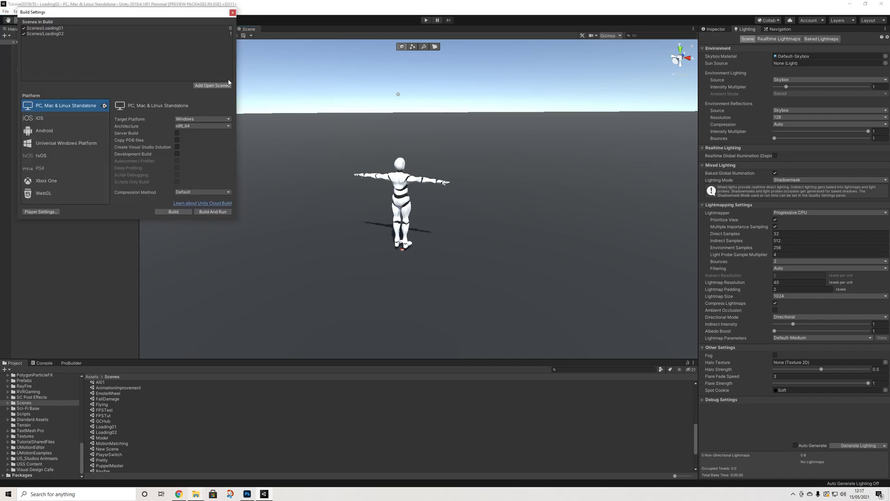
left_click(232, 13)
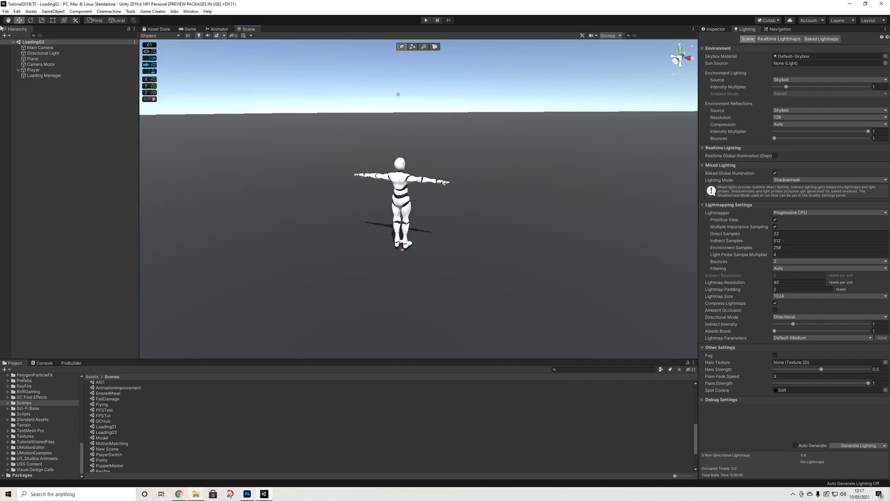
left_click(5, 12)
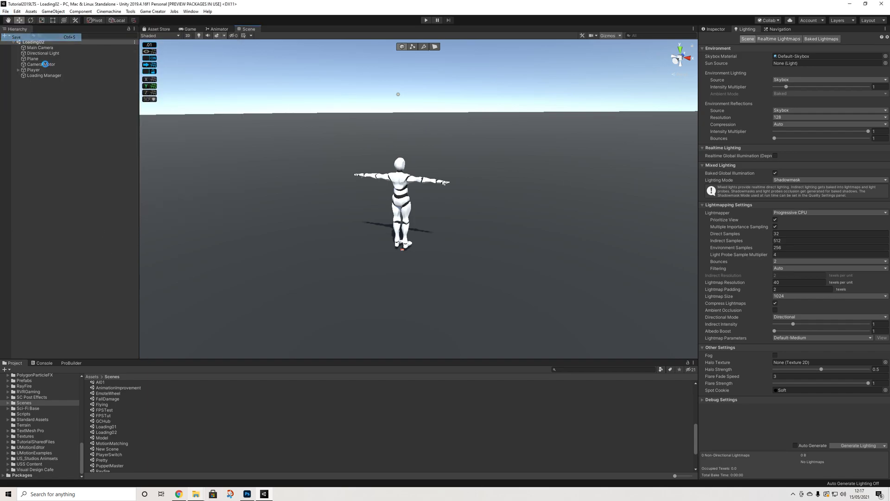
Open the Loading01 scene and show it in the Game view at a 16:9 aspect ratio
double_click(111, 427)
right_click_drag(328, 215, 496, 218)
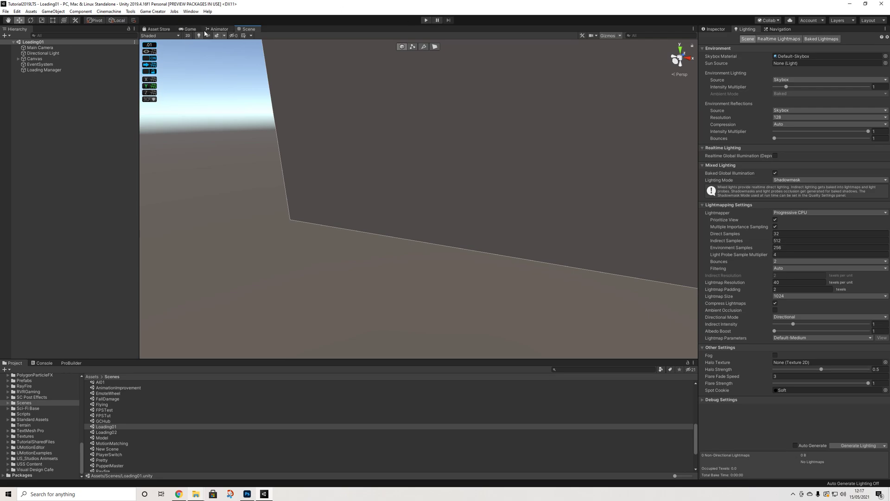
left_click(189, 29)
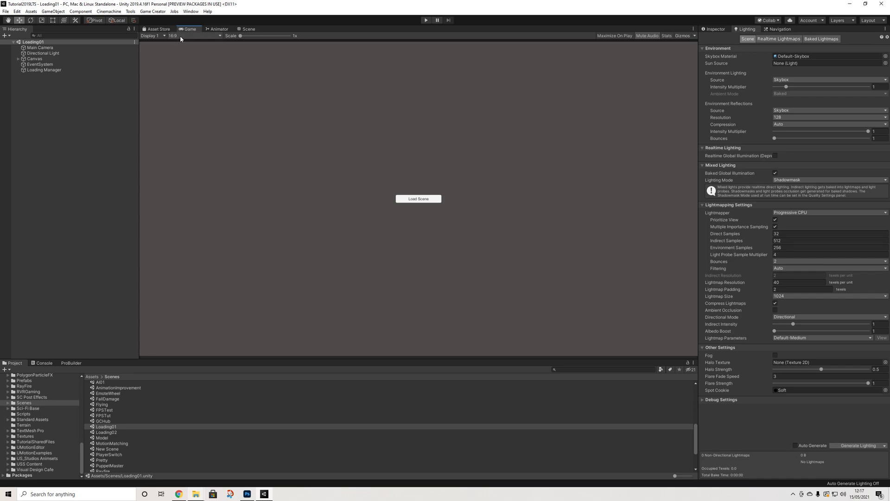
left_click(180, 37)
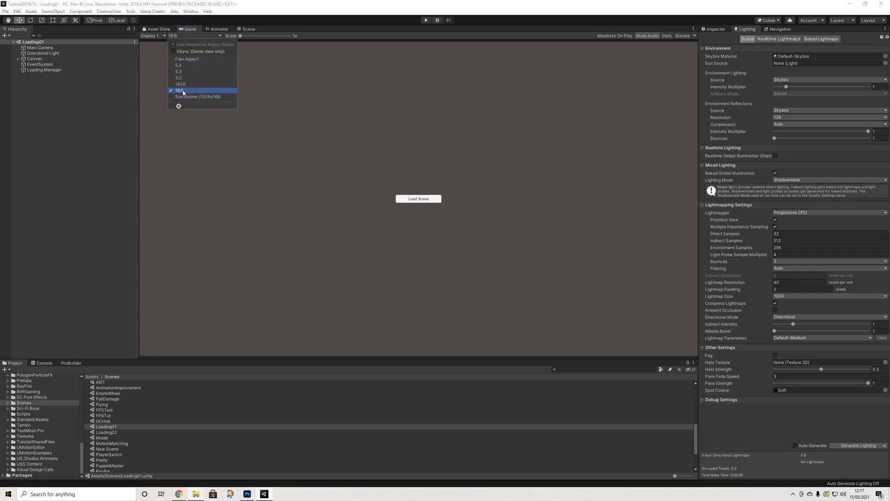
left_click(561, 125)
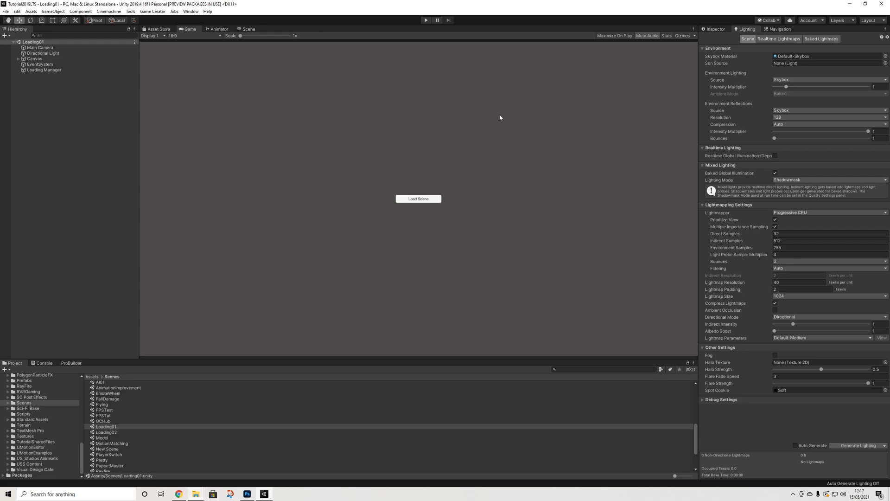
Run Loading01 and use its Load Scene button to continue through the loading screen into Loading02
left_click(426, 21)
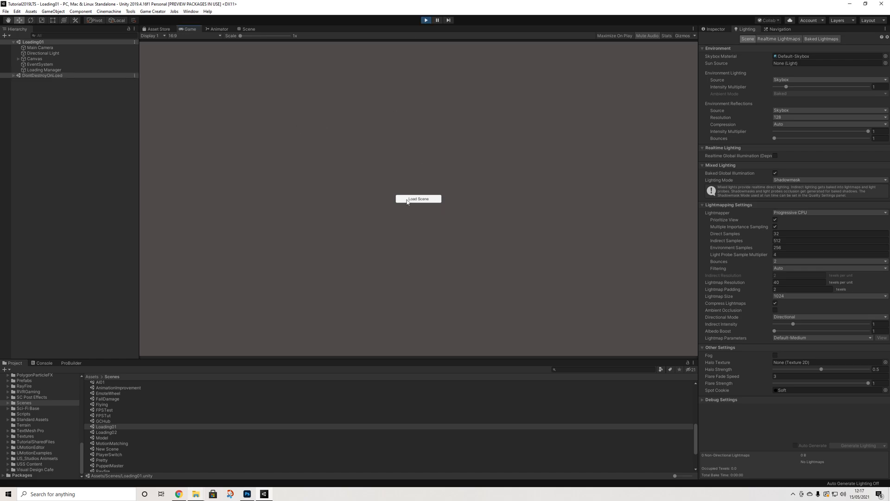
left_click(716, 29)
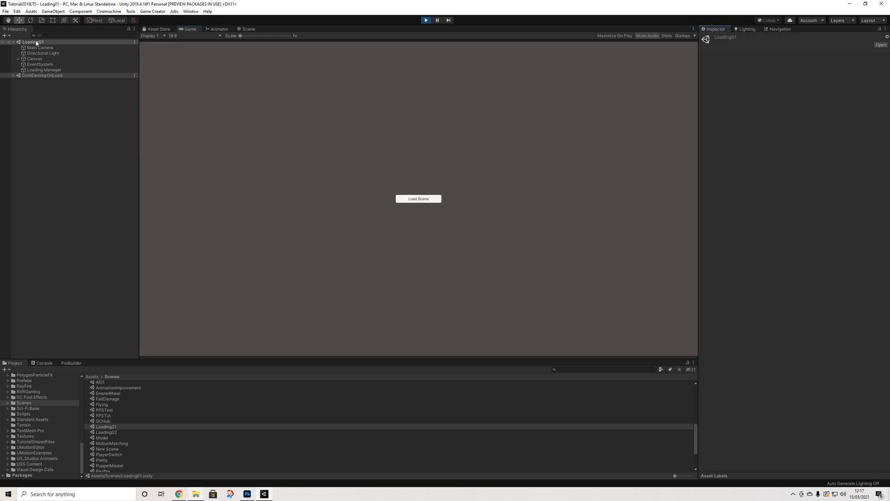
left_click(413, 199)
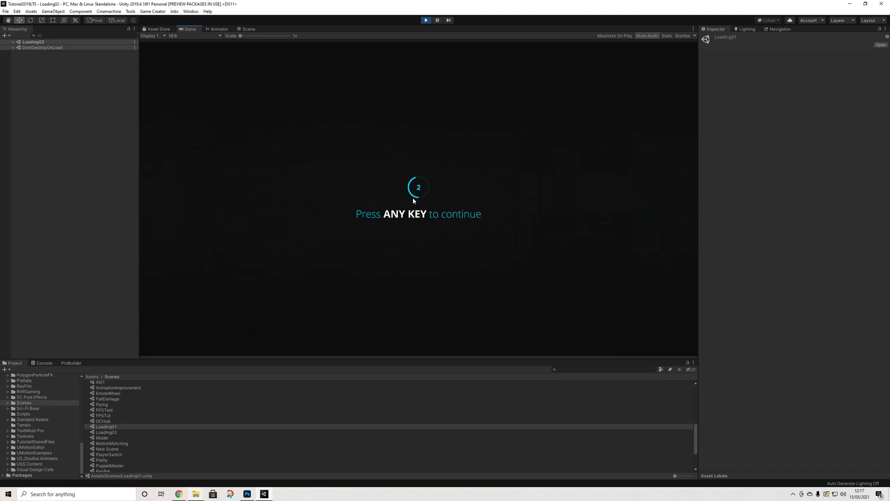
left_click(414, 201)
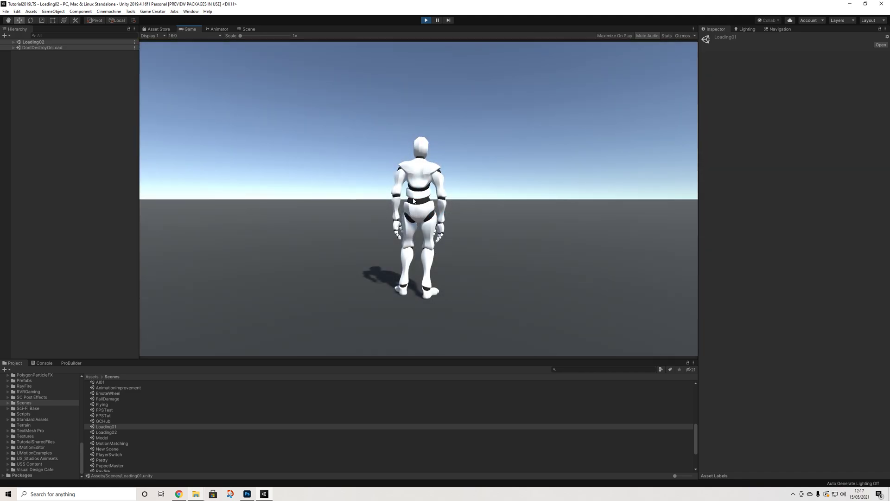
Test moving the player and orbiting the camera in the running Loading02 scene, and stop play mode
left_click_drag(413, 200, 396, 213)
key("w")
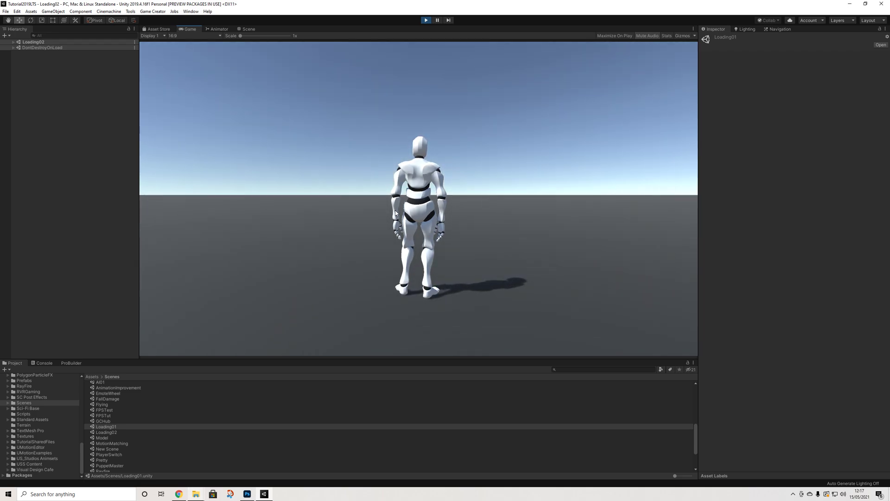
key("d")
key("s")
key("w")
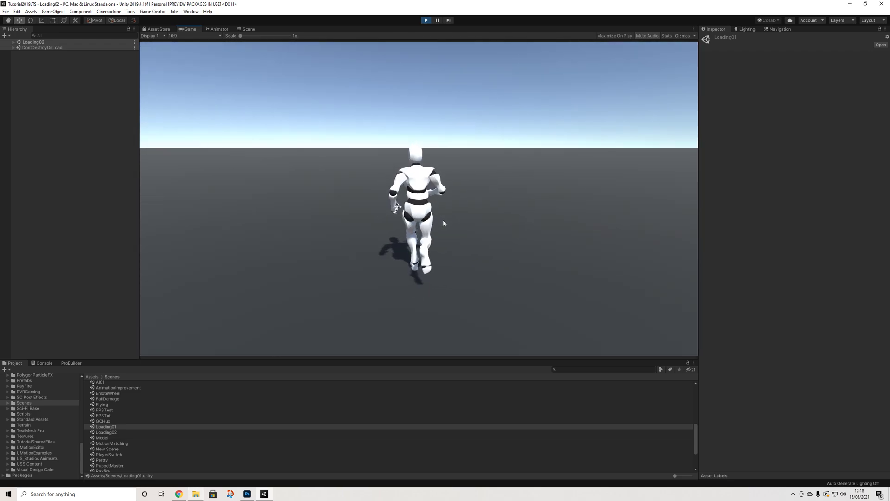
right_click_drag(446, 219, 314, 223)
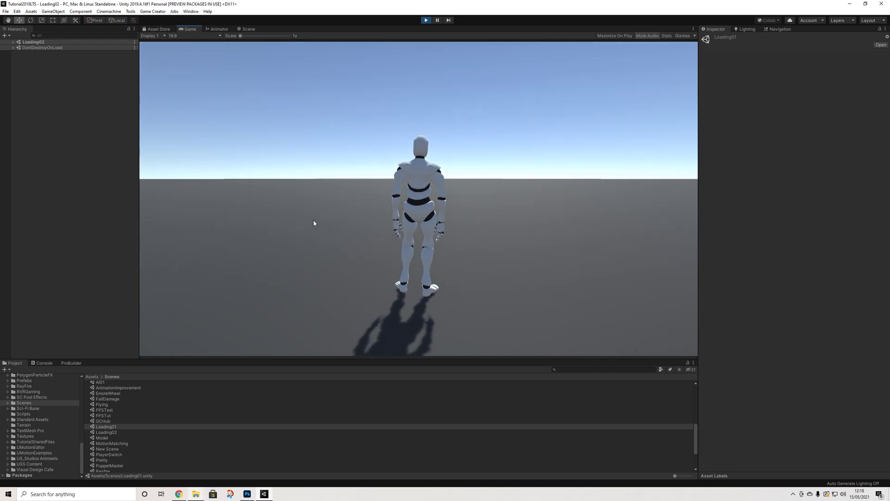
key("w")
right_click_drag(313, 221, 539, 222)
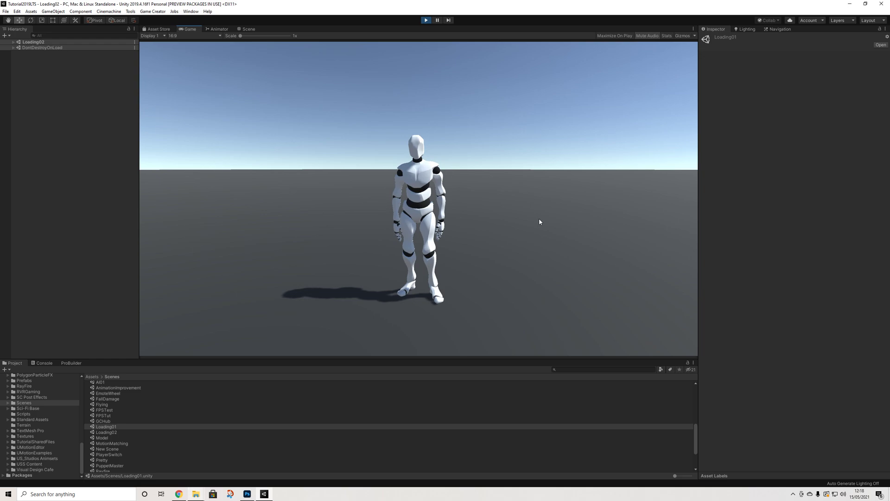
right_click_drag(539, 222, 548, 243)
key("w")
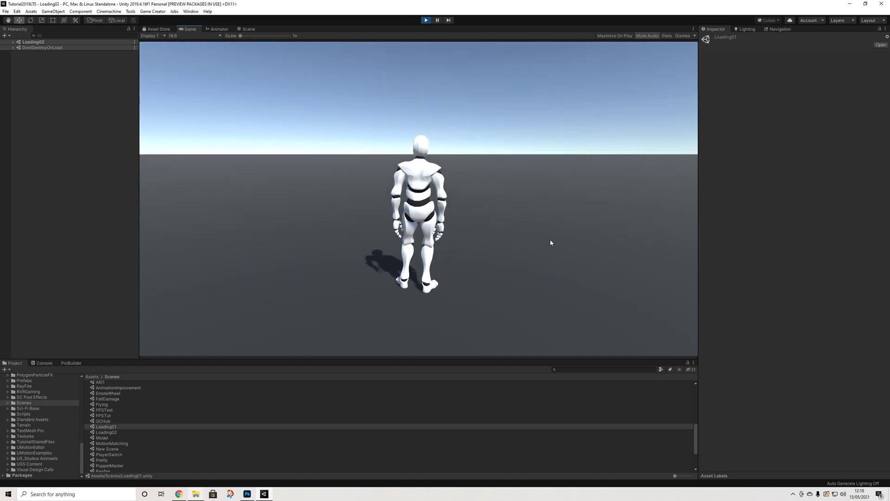
right_click_drag(561, 239, 380, 31)
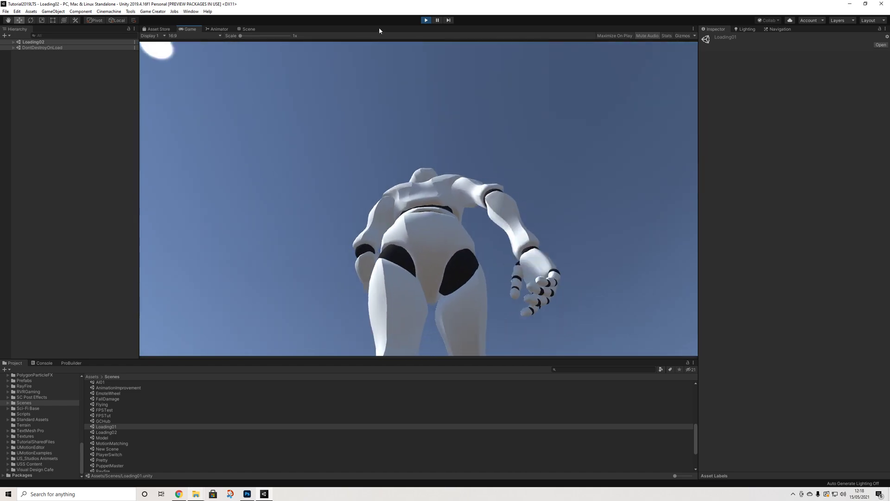
left_click(425, 20)
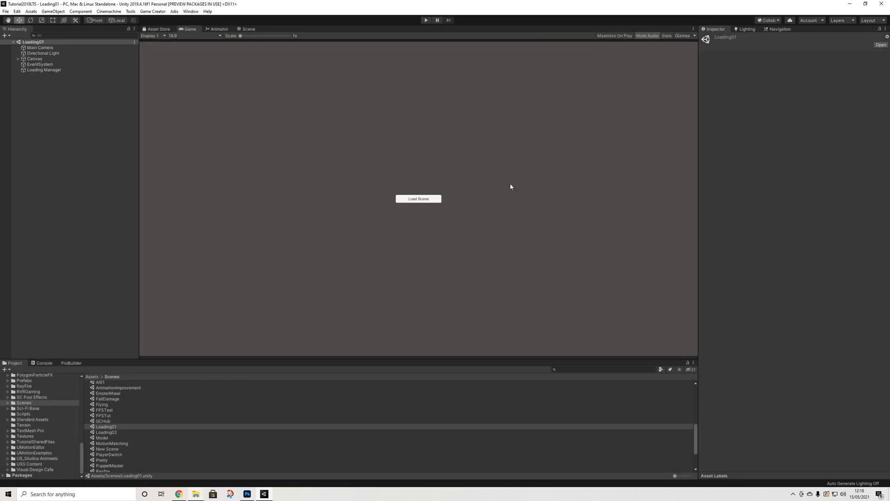